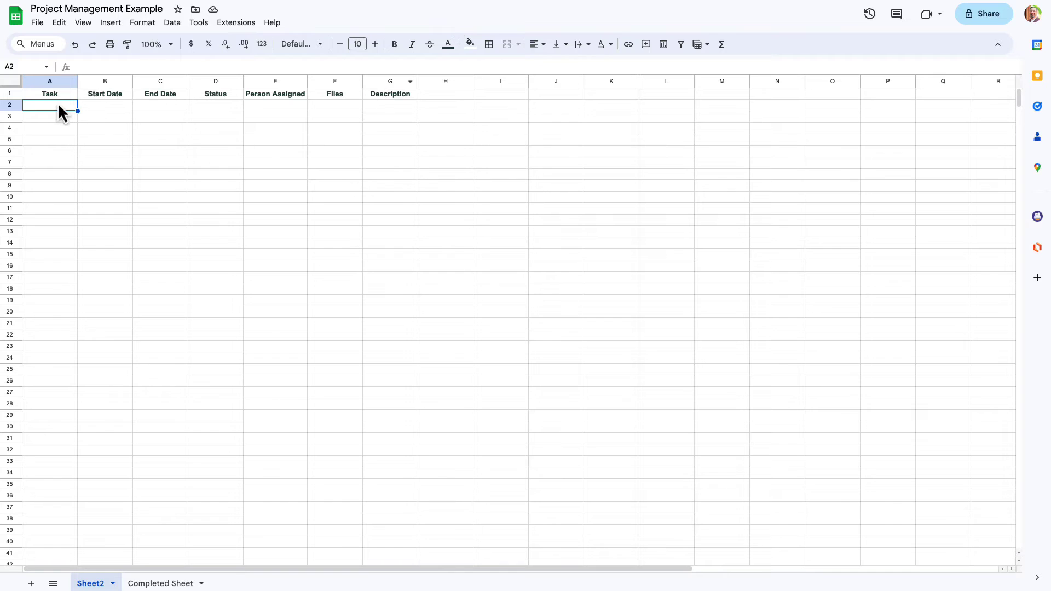
- Inspect the header row from Task across to Description
{"action": "left_click", "coordinate": [54, 98]}
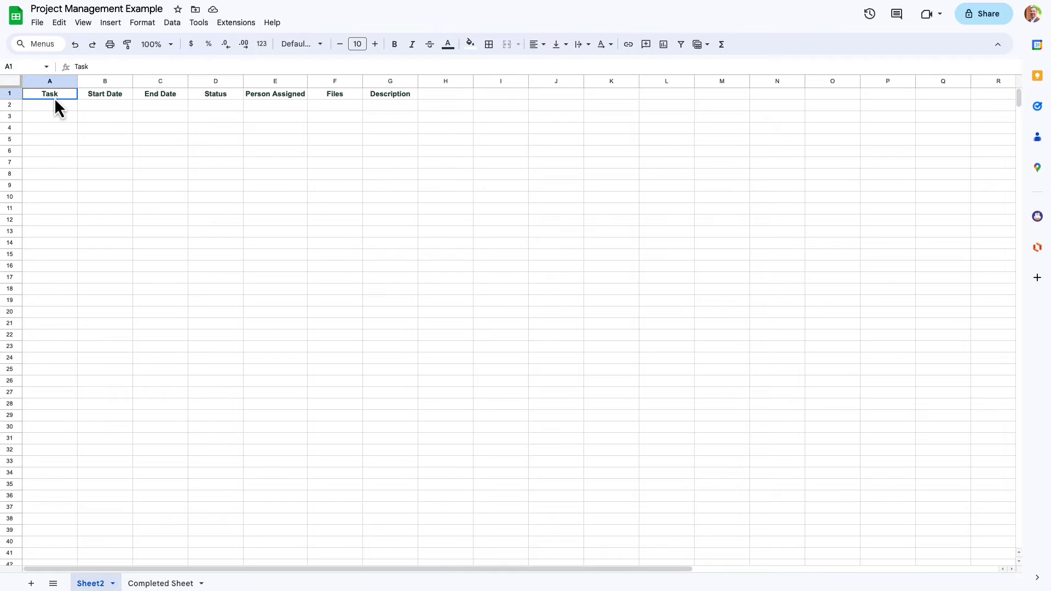
{"action": "left_click", "coordinate": [101, 97]}
{"action": "left_click", "coordinate": [161, 94]}
{"action": "left_click", "coordinate": [222, 93]}
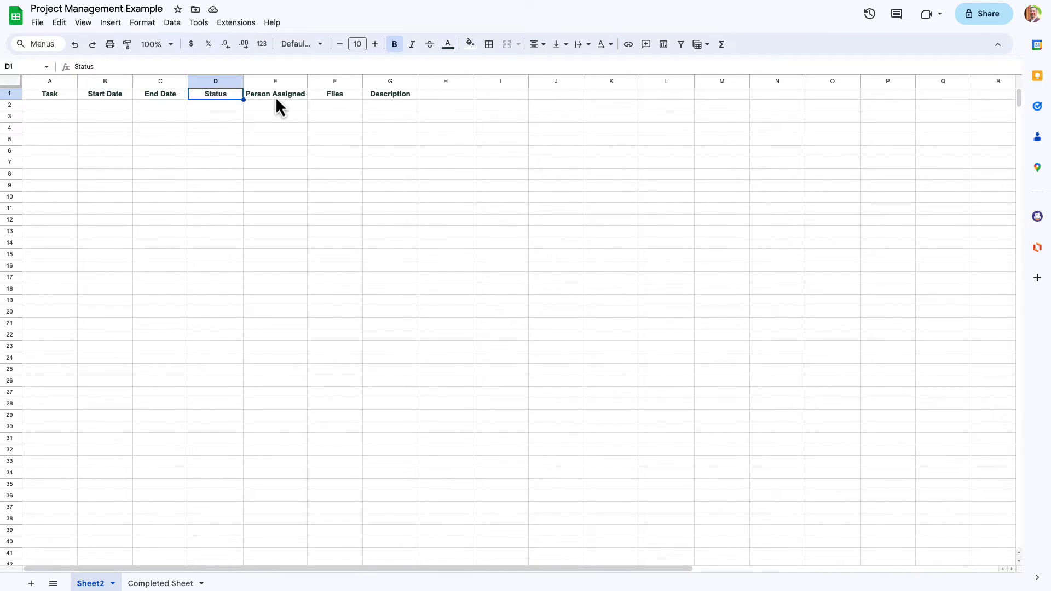
{"action": "left_click", "coordinate": [275, 97]}
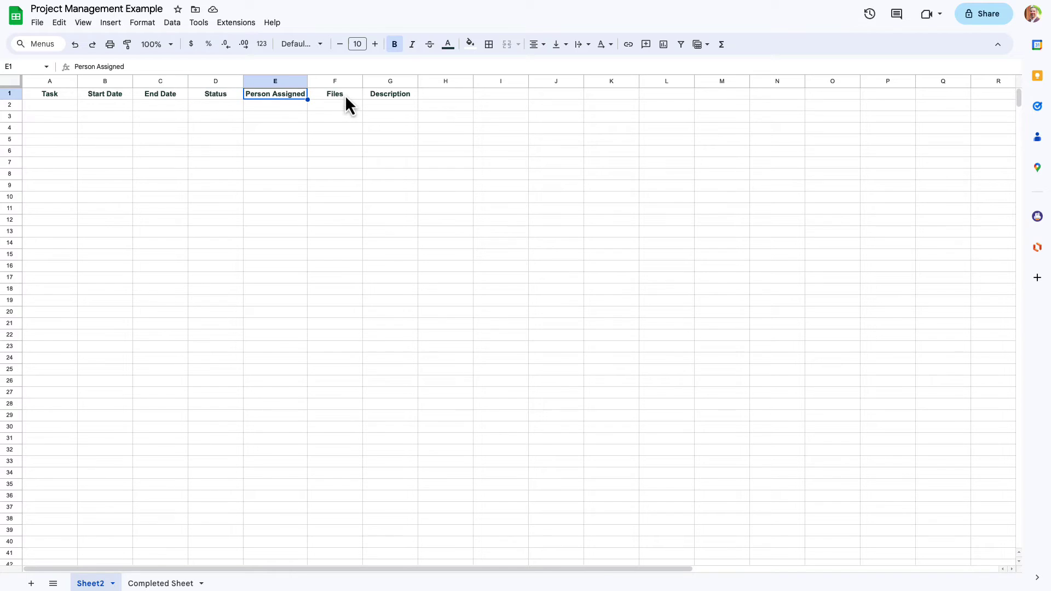
{"action": "left_click", "coordinate": [353, 94]}
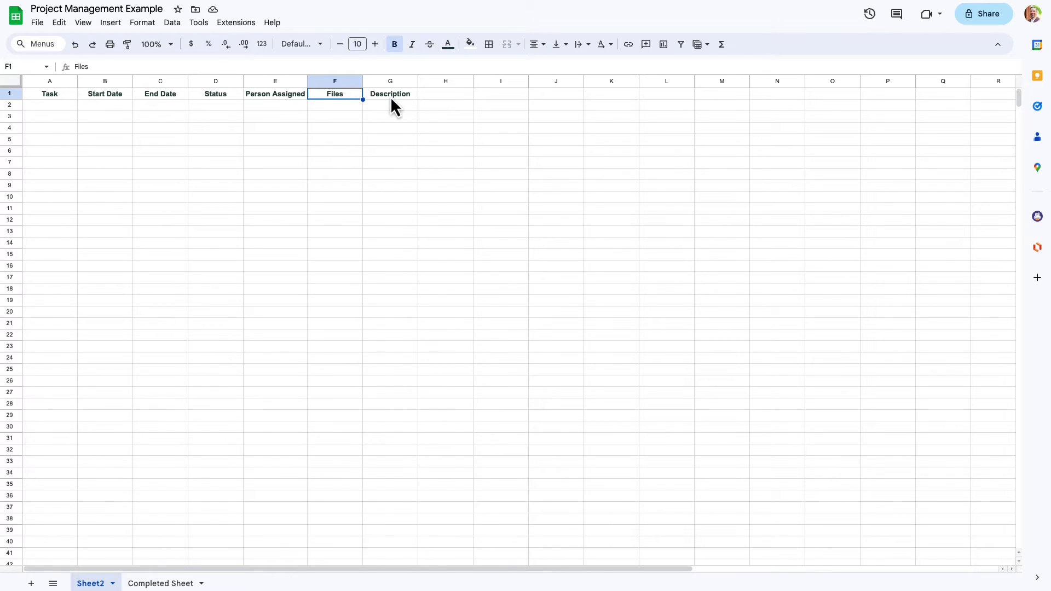
{"action": "left_click", "coordinate": [406, 96]}
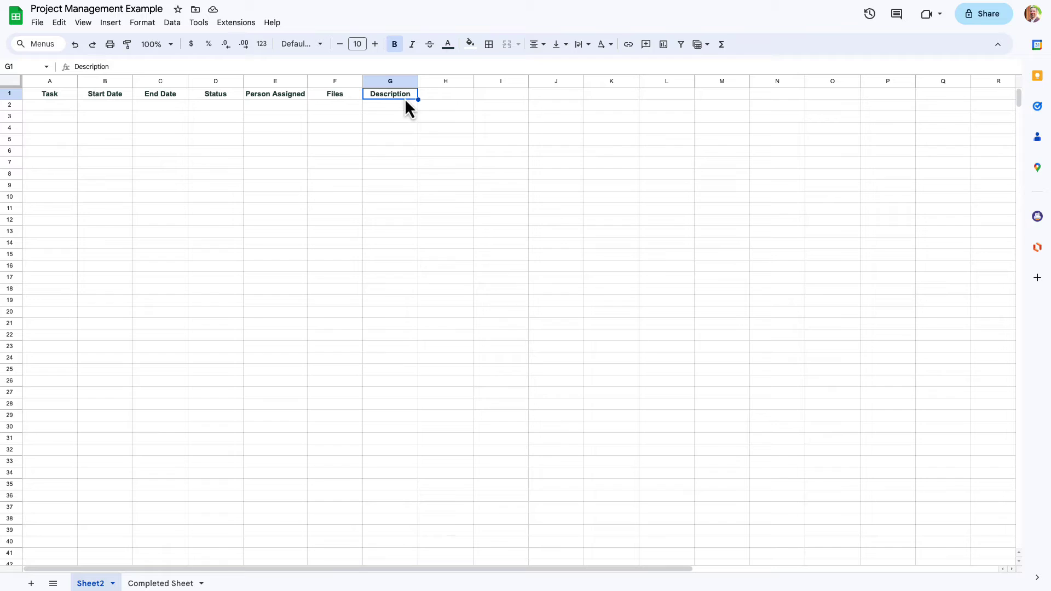
- Settle on Start Date cell B2 after moving between B2 and C2
{"action": "left_click", "coordinate": [36, 107]}
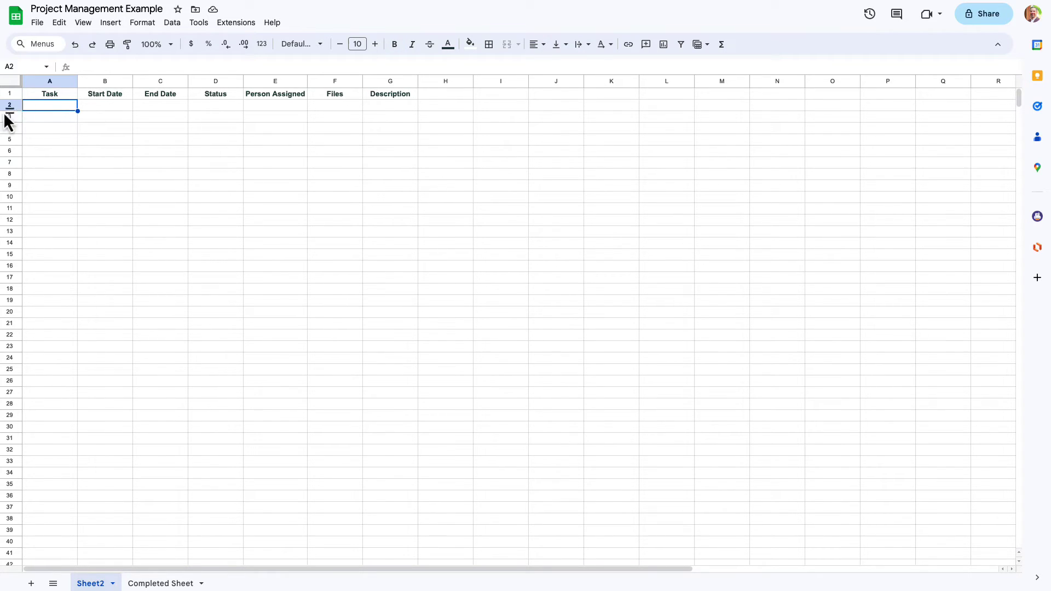
{"action": "left_click", "coordinate": [113, 106]}
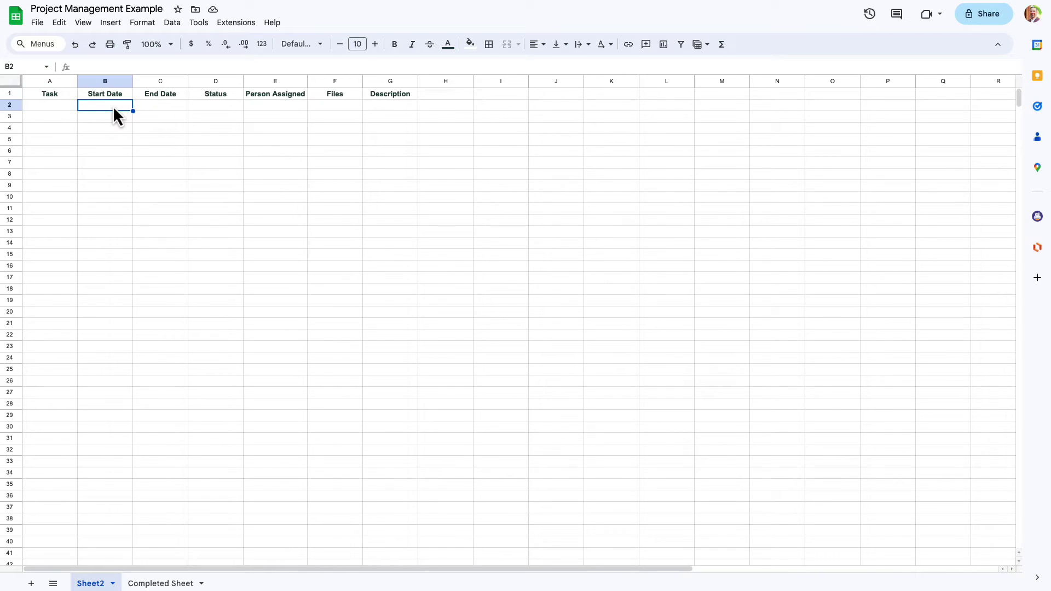
{"action": "left_click", "coordinate": [174, 105]}
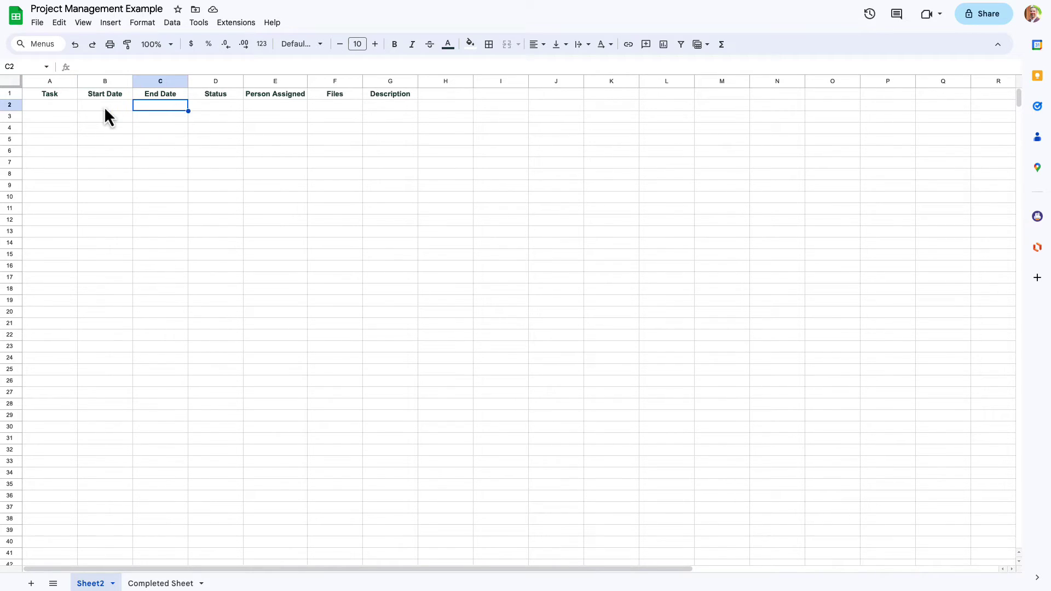
{"action": "left_click", "coordinate": [104, 106]}
{"action": "left_click", "coordinate": [146, 107]}
{"action": "left_click", "coordinate": [98, 108]}
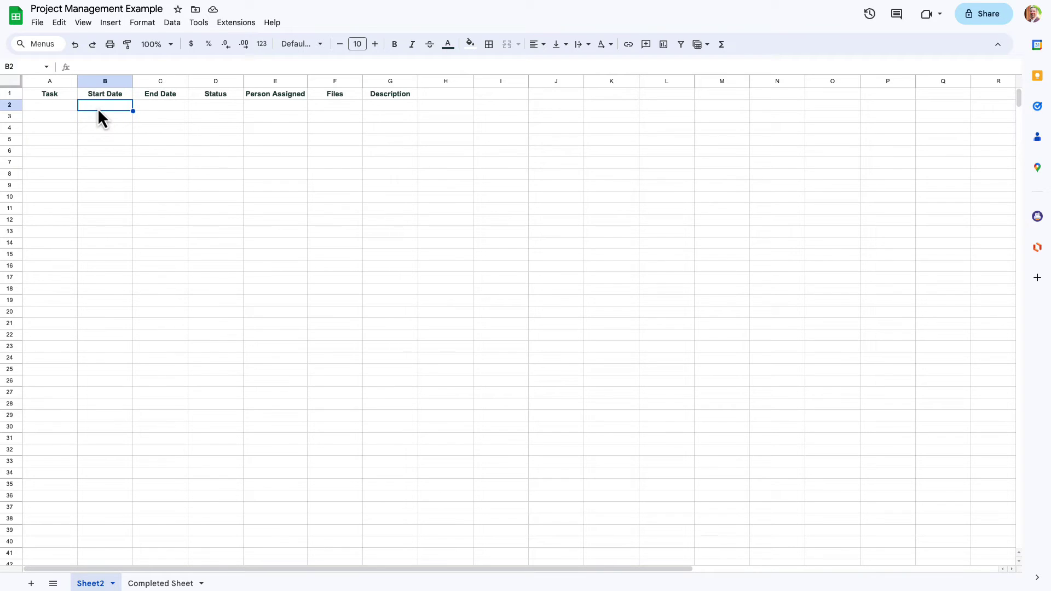
{"action": "left_click", "coordinate": [156, 107]}
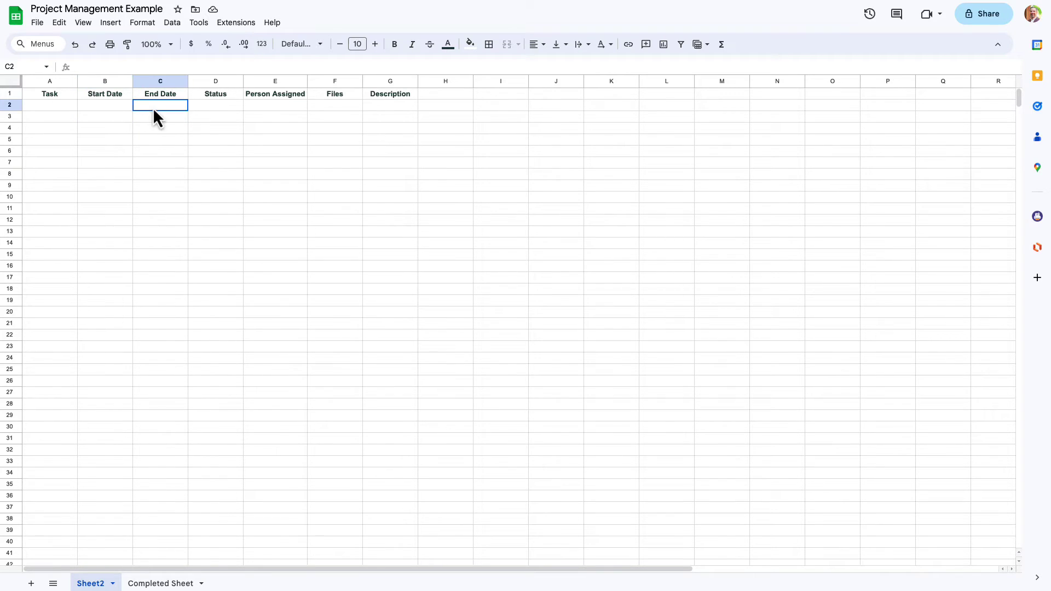
{"action": "key", "text": "Left"}
{"action": "left_click", "coordinate": [138, 108]}
{"action": "left_click", "coordinate": [109, 107]}
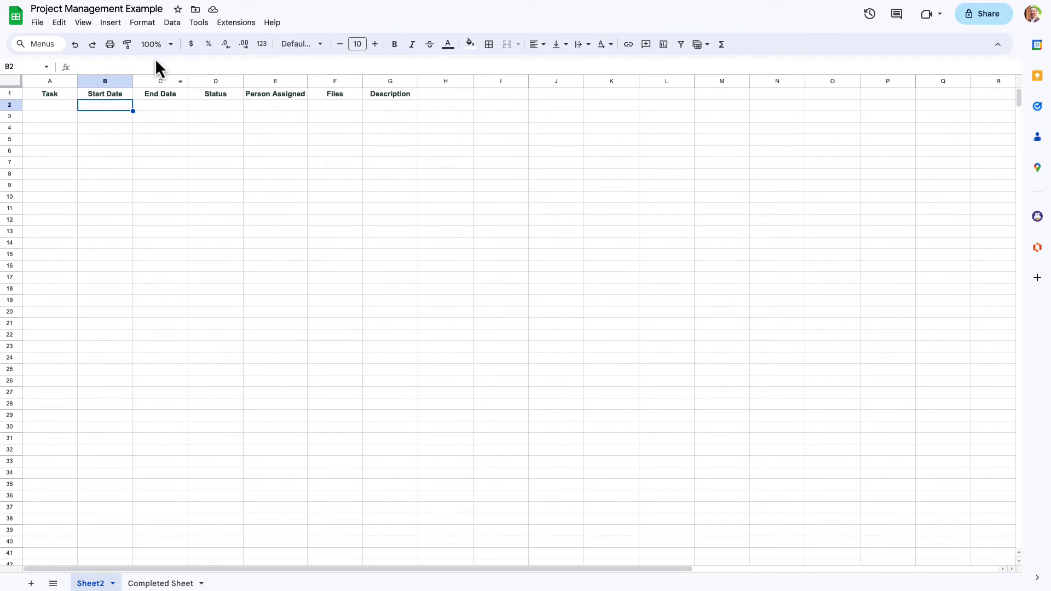
- Add an 'Is valid date' validation rule on B2:B that rejects invalid input
{"action": "left_click", "coordinate": [173, 24]}
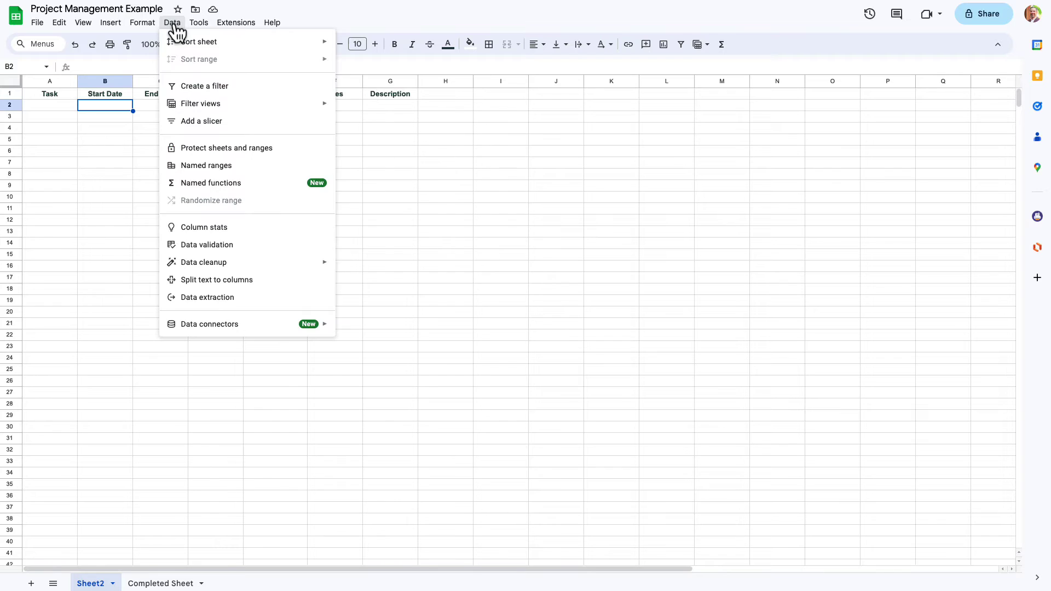
{"action": "left_click", "coordinate": [234, 247]}
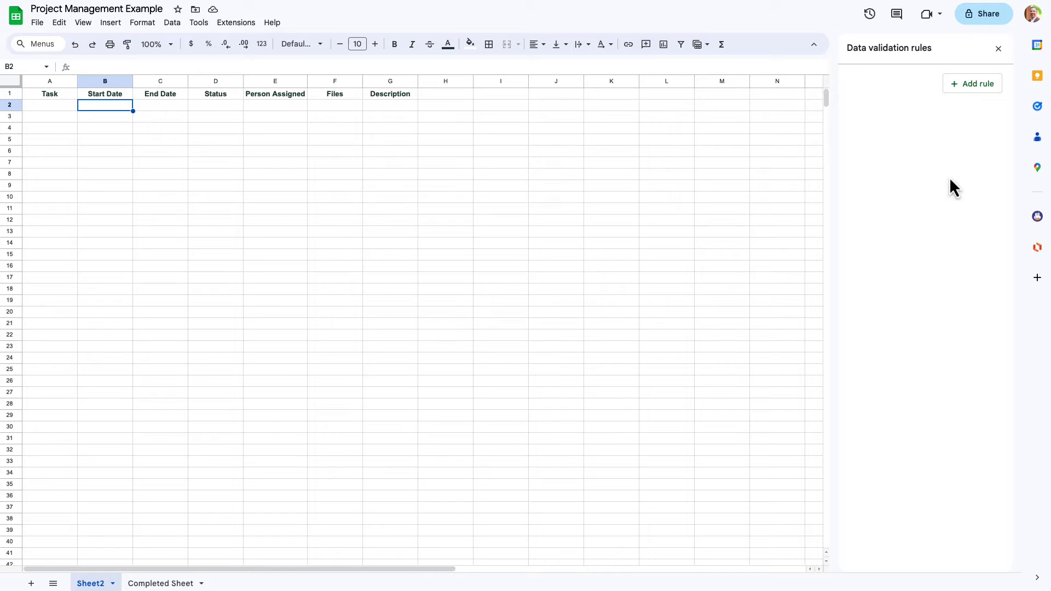
{"action": "left_click", "coordinate": [969, 88]}
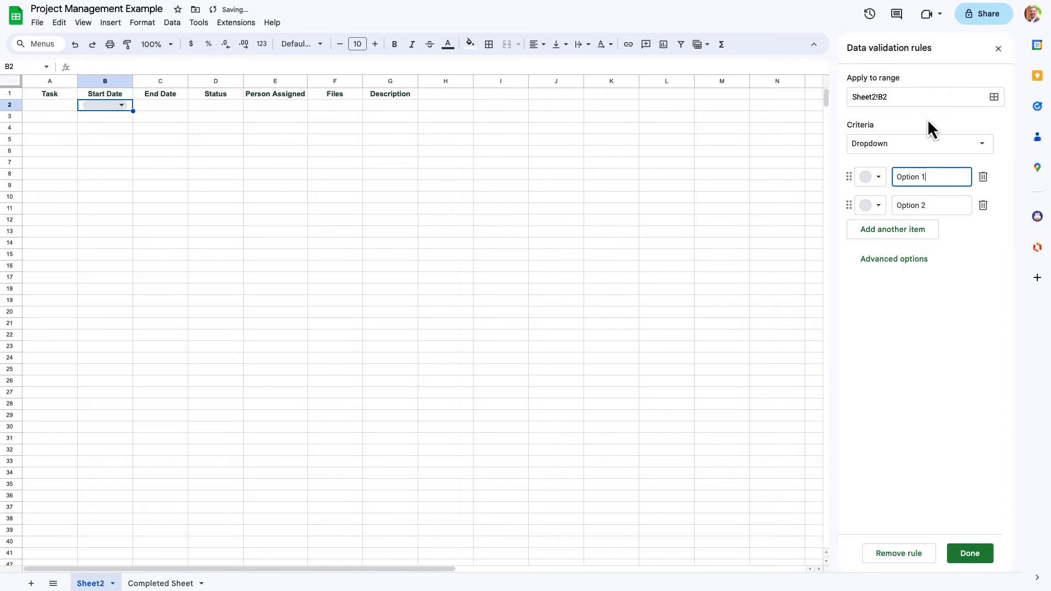
{"action": "left_click", "coordinate": [932, 148]}
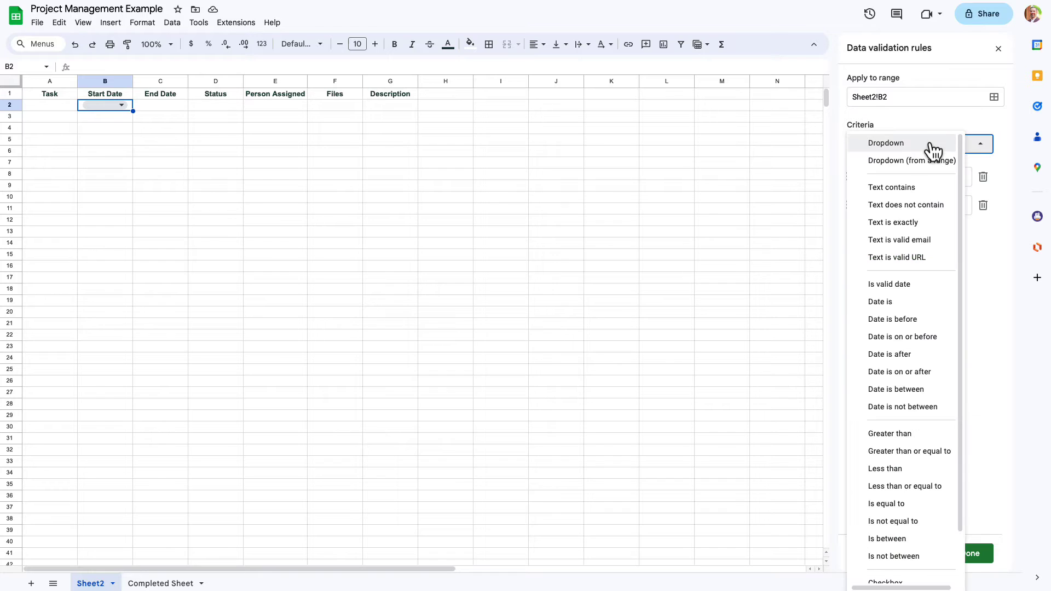
{"action": "left_click", "coordinate": [914, 285]}
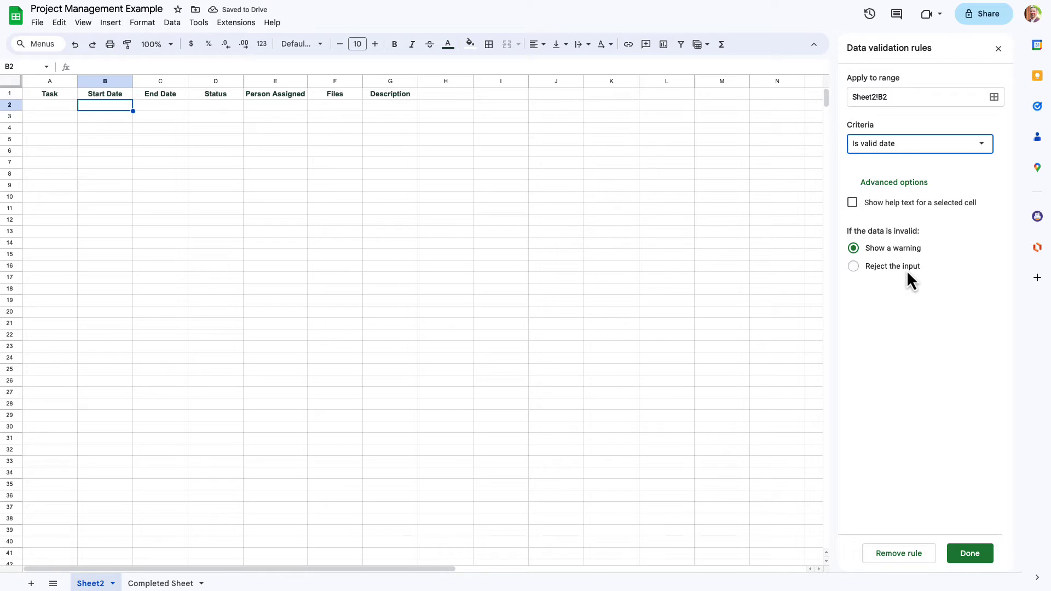
{"action": "left_click", "coordinate": [907, 270]}
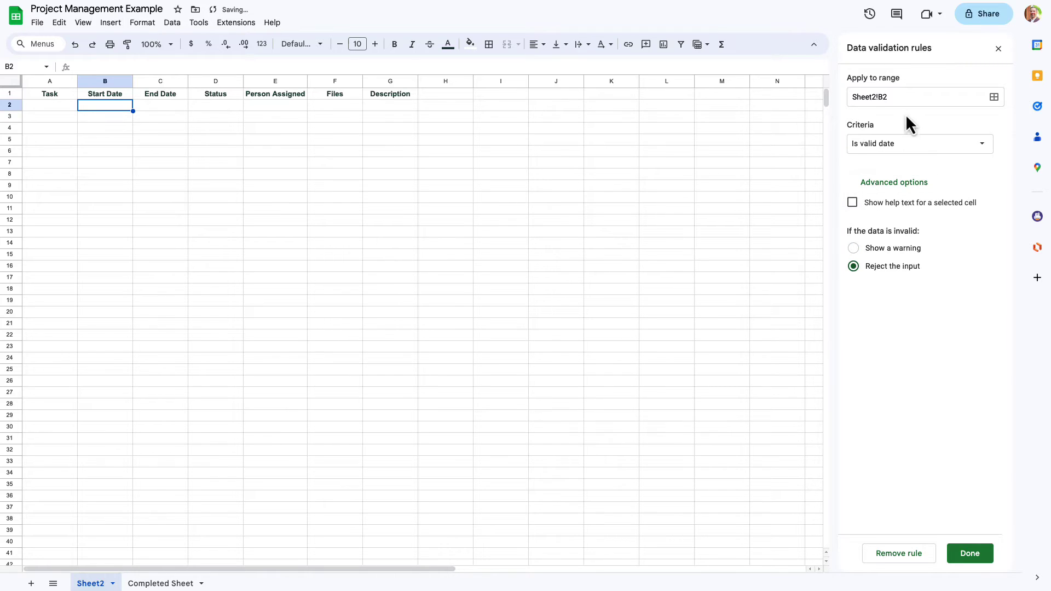
{"action": "left_click", "coordinate": [904, 99]}
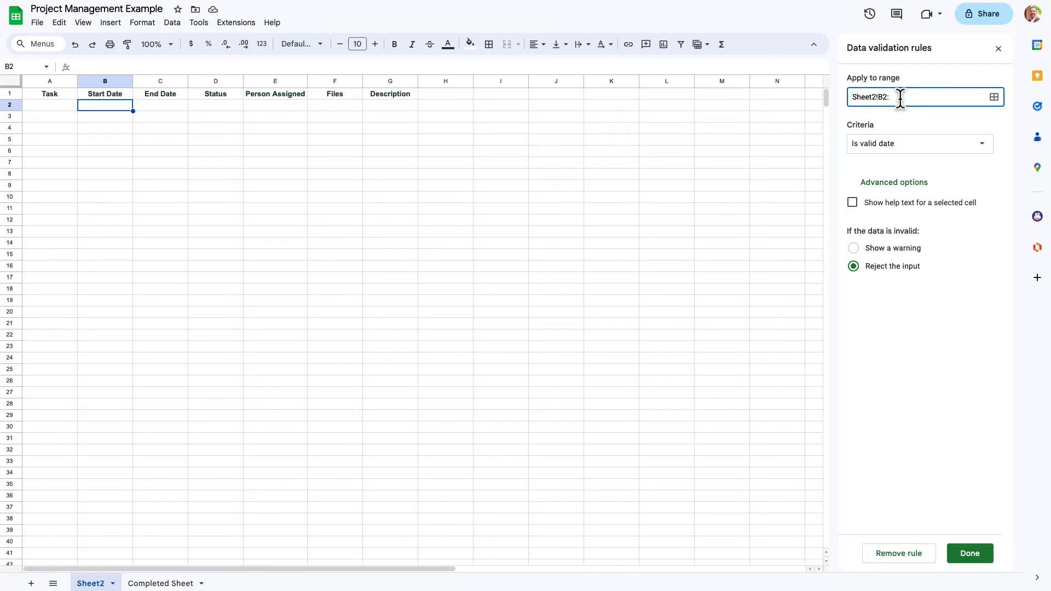
{"action": "type", "text": "B"}
{"action": "left_click", "coordinate": [976, 555]}
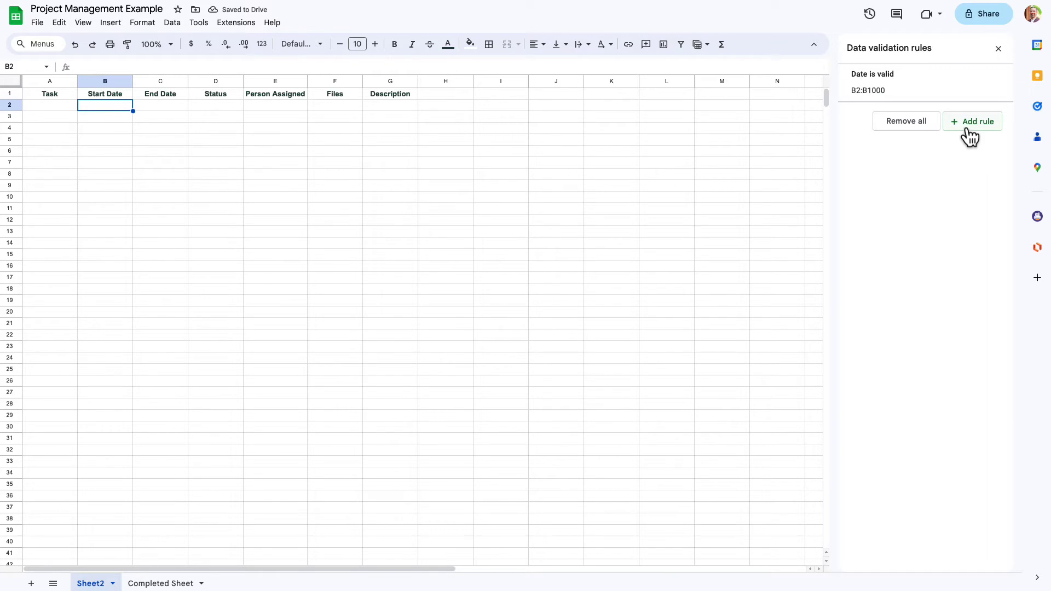
- Add an 'Is valid date' rule for C2:C that rejects non-date End Date entries
{"action": "left_click", "coordinate": [173, 109]}
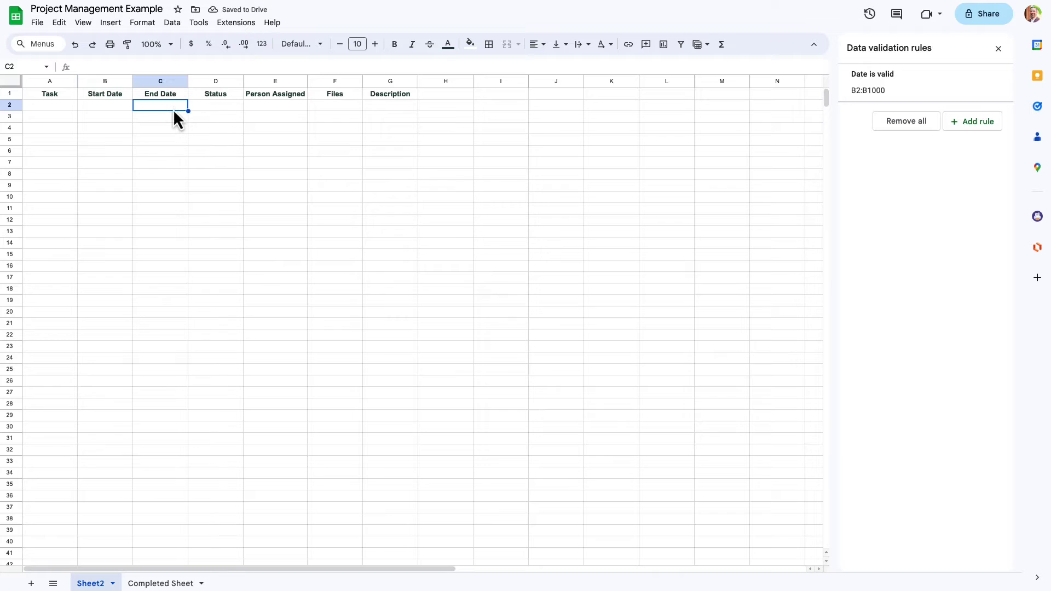
{"action": "left_click", "coordinate": [973, 124]}
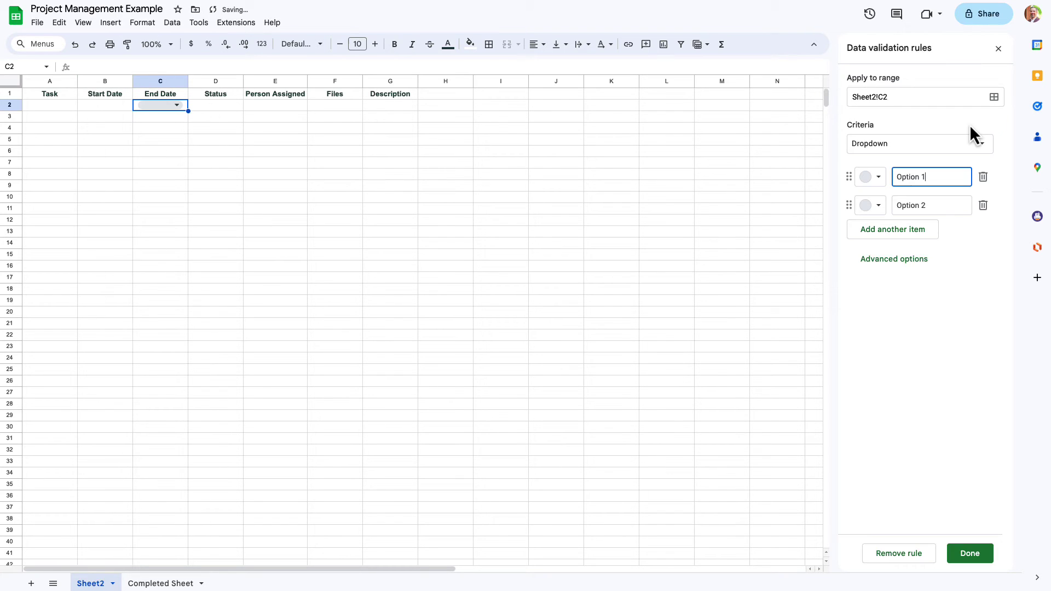
{"action": "left_click", "coordinate": [912, 144]}
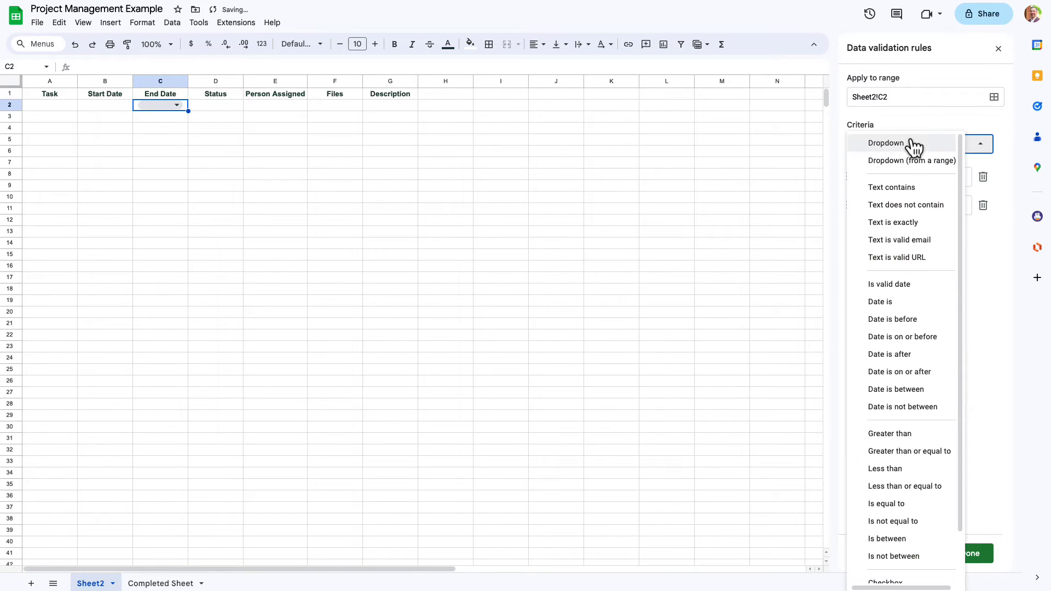
{"action": "left_click", "coordinate": [910, 289]}
{"action": "left_click", "coordinate": [905, 99]}
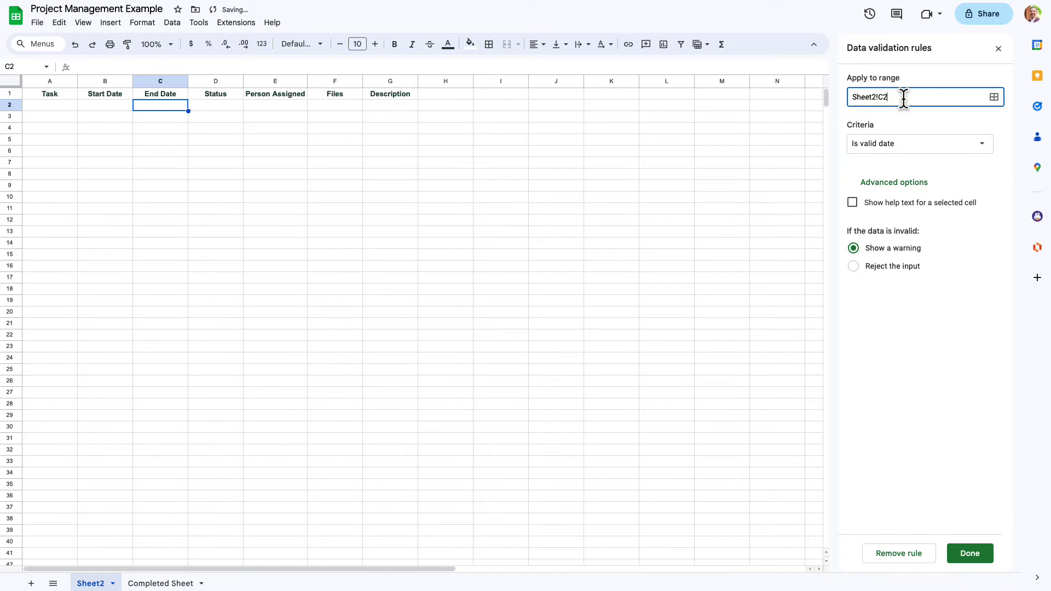
{"action": "type", "text": ":C"}
{"action": "left_click", "coordinate": [890, 268]}
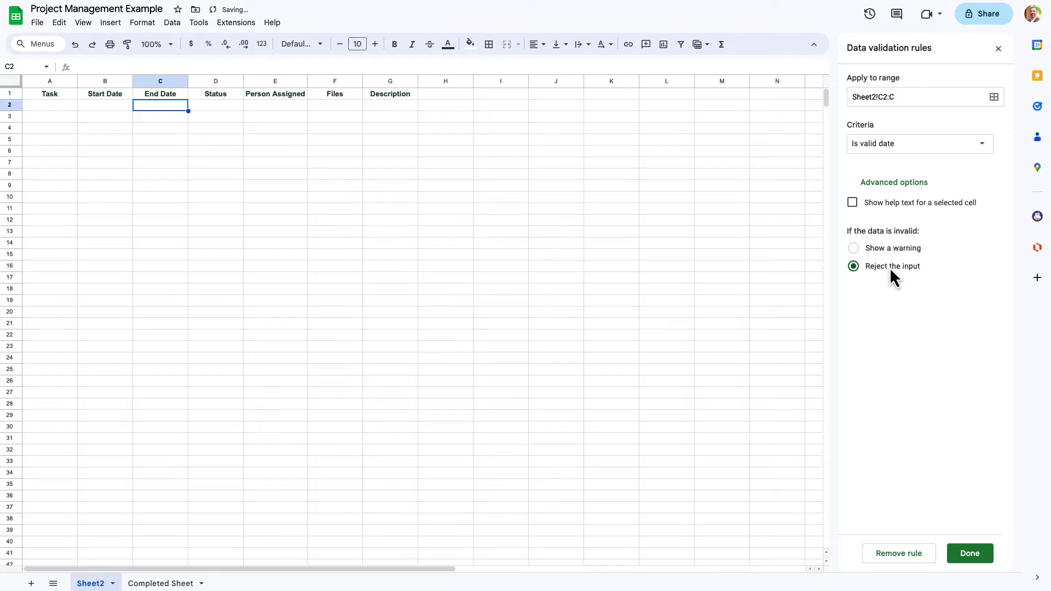
{"action": "left_click", "coordinate": [968, 553]}
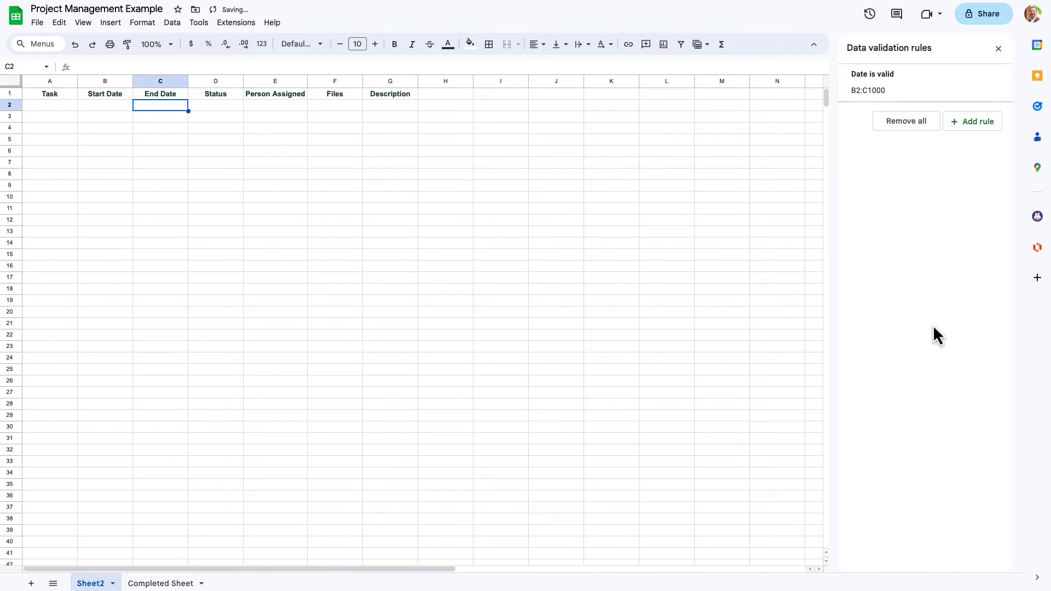
{"action": "mouse_move", "coordinate": [897, 97]}
{"action": "left_click", "coordinate": [119, 107]}
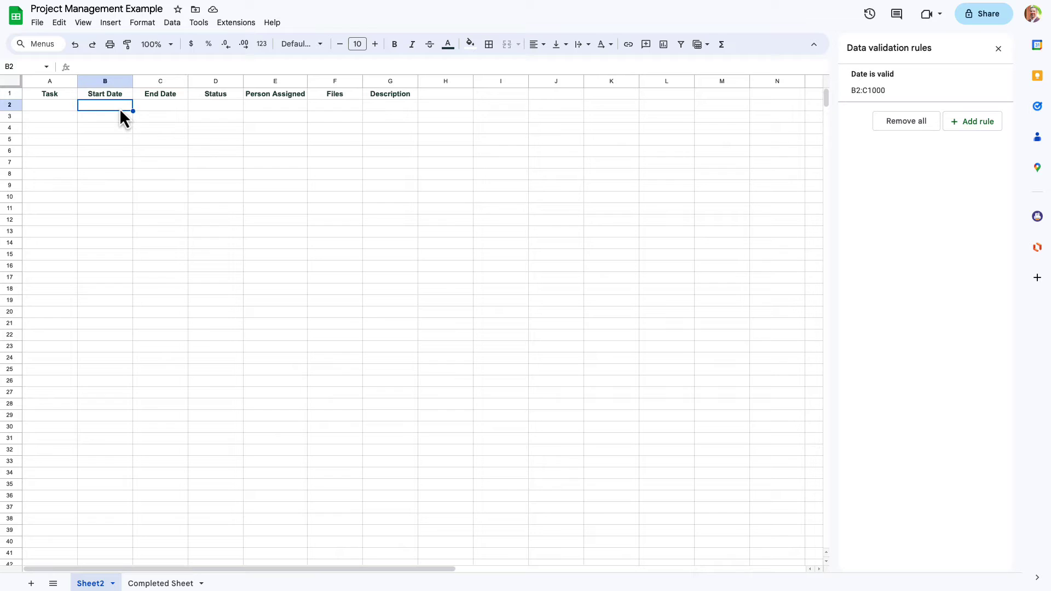
{"action": "double_click", "coordinate": [119, 107]}
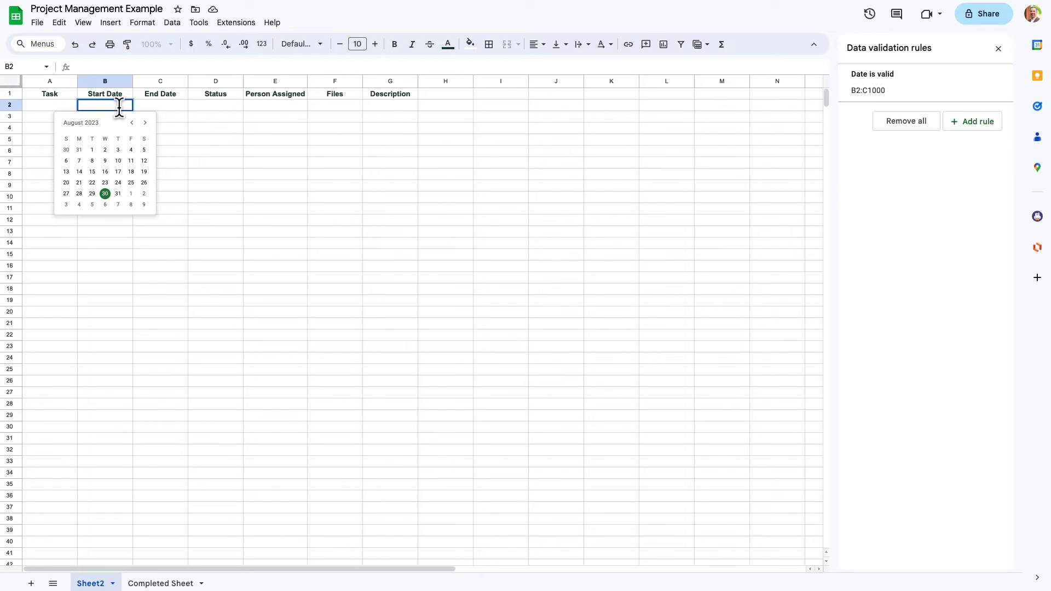
{"action": "left_click", "coordinate": [145, 123]}
{"action": "left_click", "coordinate": [146, 123]}
{"action": "left_click", "coordinate": [145, 123]}
{"action": "left_click", "coordinate": [145, 123]}
{"action": "left_click", "coordinate": [145, 122]}
{"action": "left_click", "coordinate": [132, 122]}
{"action": "left_click", "coordinate": [132, 123]}
{"action": "left_click", "coordinate": [132, 123]}
{"action": "left_click", "coordinate": [145, 122]}
{"action": "left_click", "coordinate": [146, 122]}
{"action": "left_click", "coordinate": [163, 110]}
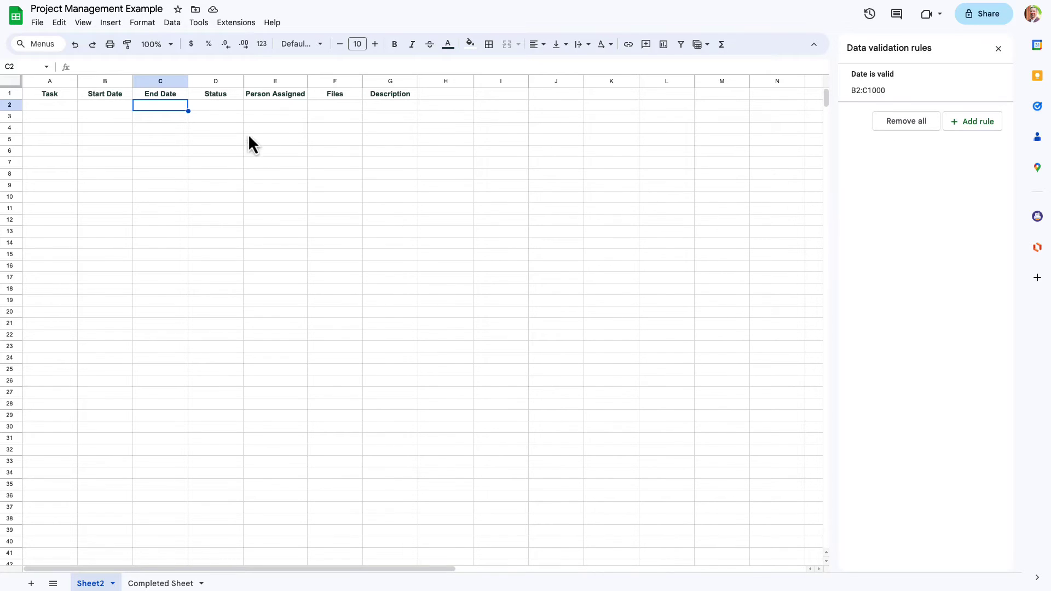
{"action": "left_click", "coordinate": [224, 108]}
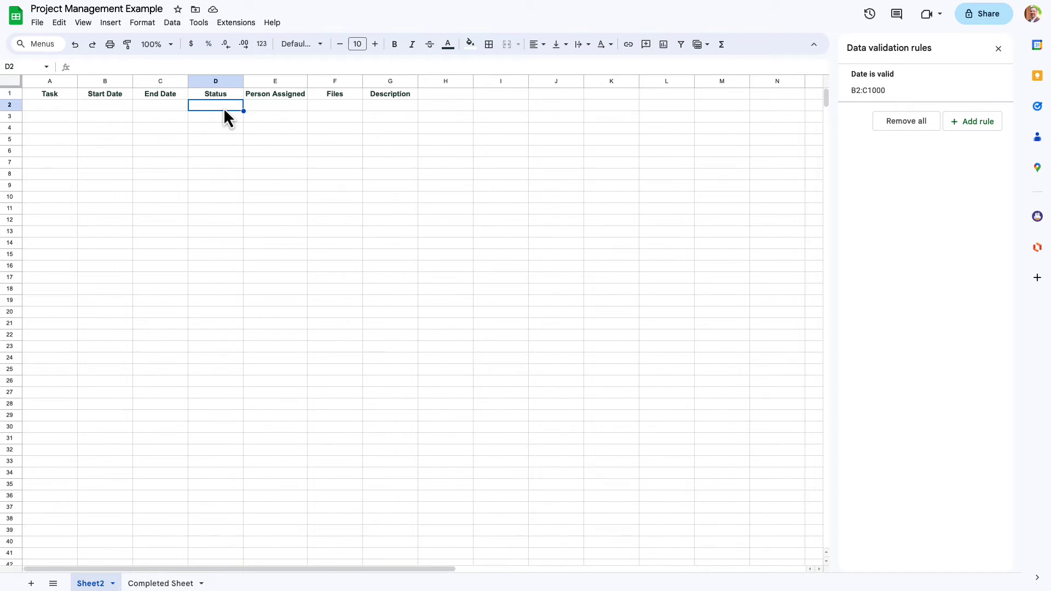
- Start a dropdown rule with options Not Started, In Progress, Stuck and Completed
{"action": "left_click", "coordinate": [961, 130]}
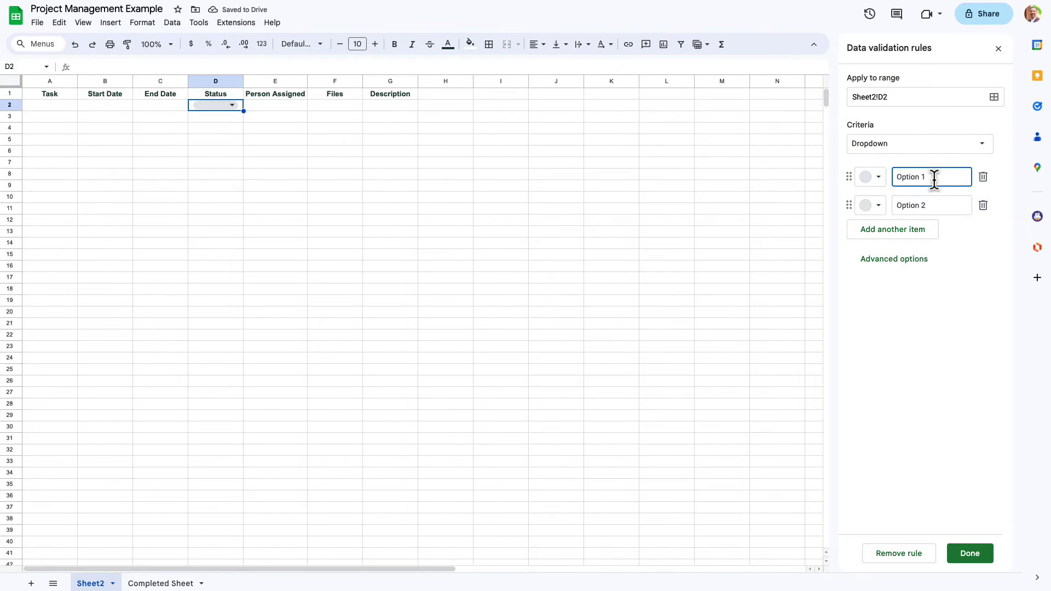
{"action": "left_click_drag", "start_coordinate": [933, 177], "coordinate": [860, 184]}
{"action": "type", "text": "Not Started"}
{"action": "triple_click", "coordinate": [915, 207]}
{"action": "type", "text": "In Progress"}
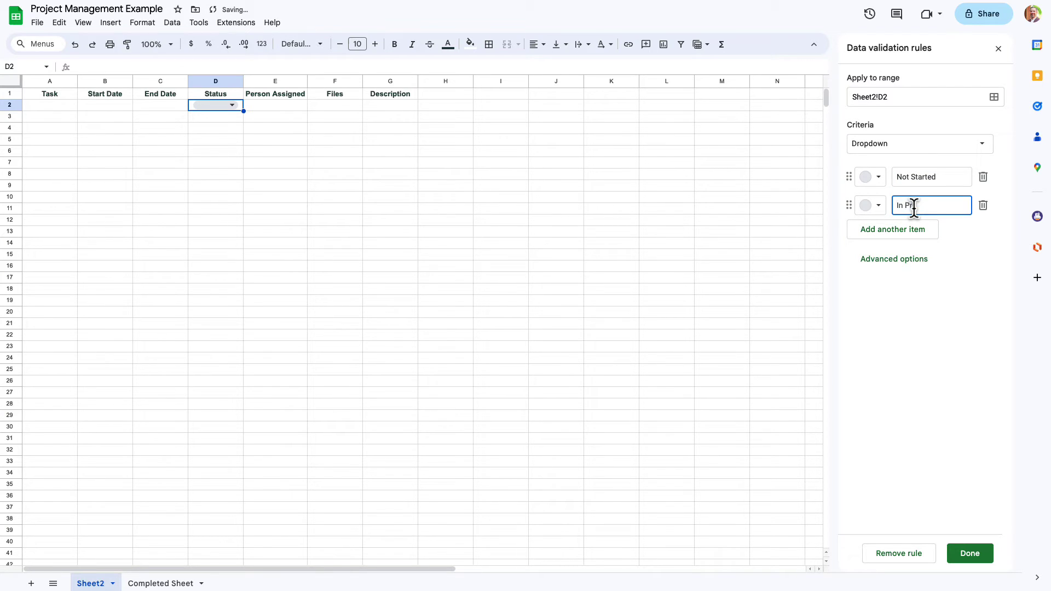
{"action": "left_click", "coordinate": [910, 240]}
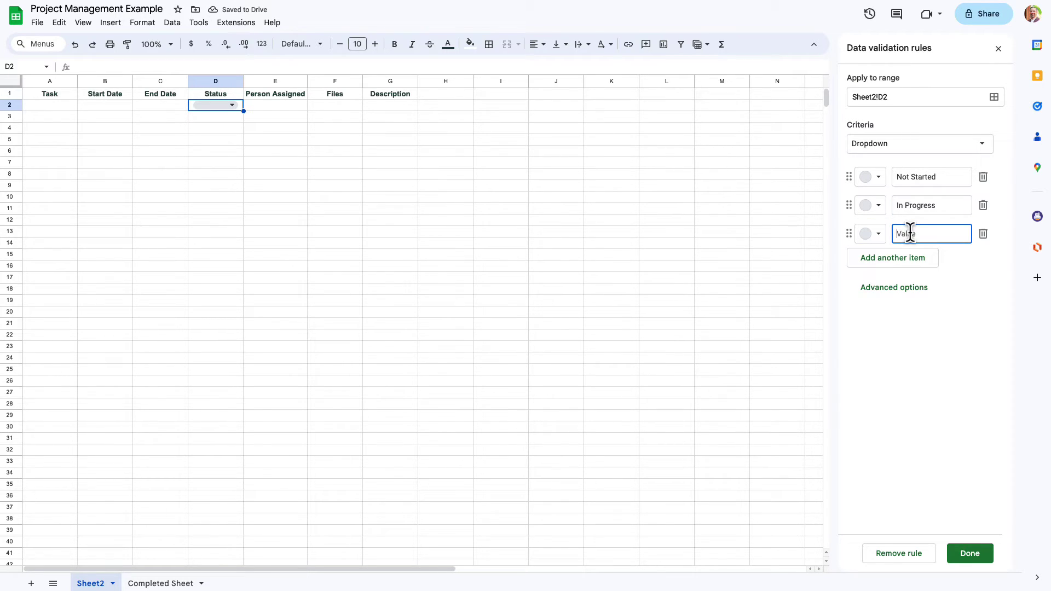
{"action": "type", "text": "Stuck"}
{"action": "left_click", "coordinate": [919, 259]}
{"action": "type", "text": "C"}
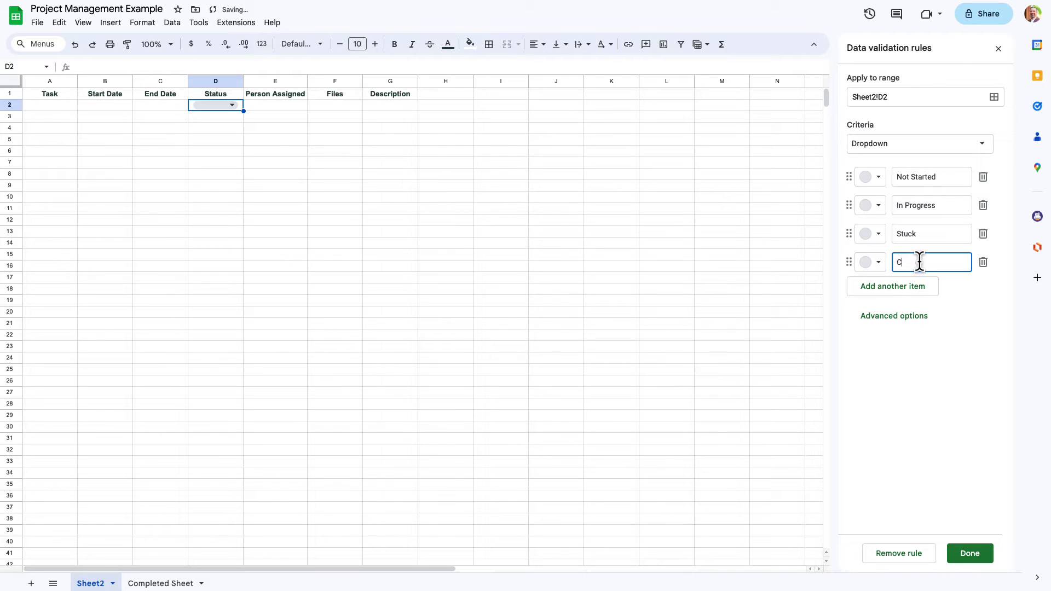
{"action": "type", "text": "ompleted"}
- Colour In Progress light blue, Stuck yellow and Completed light green
{"action": "left_click", "coordinate": [873, 206]}
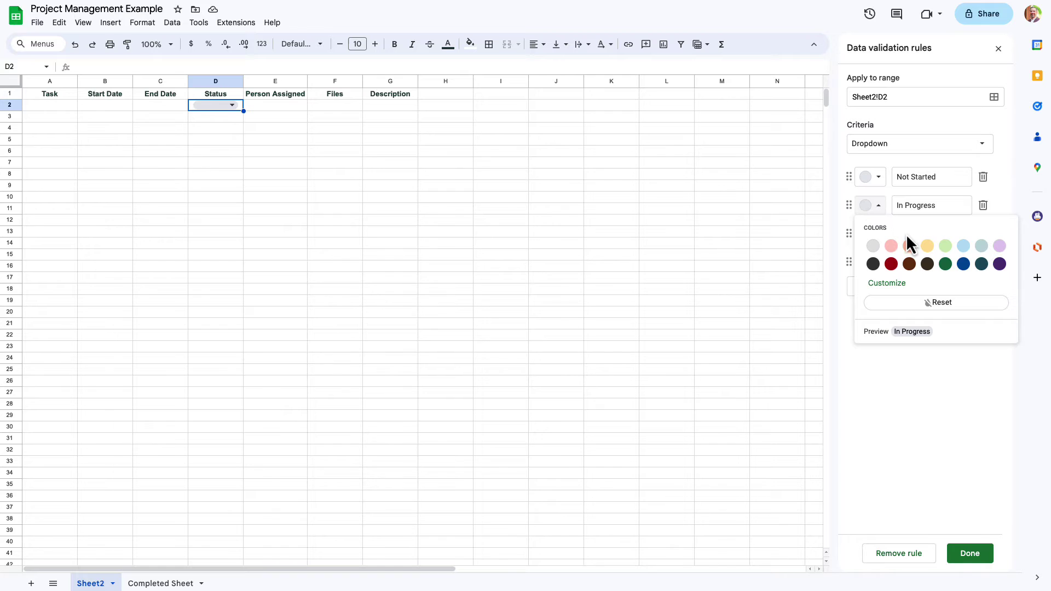
{"action": "left_click", "coordinate": [963, 246]}
{"action": "left_click", "coordinate": [869, 236]}
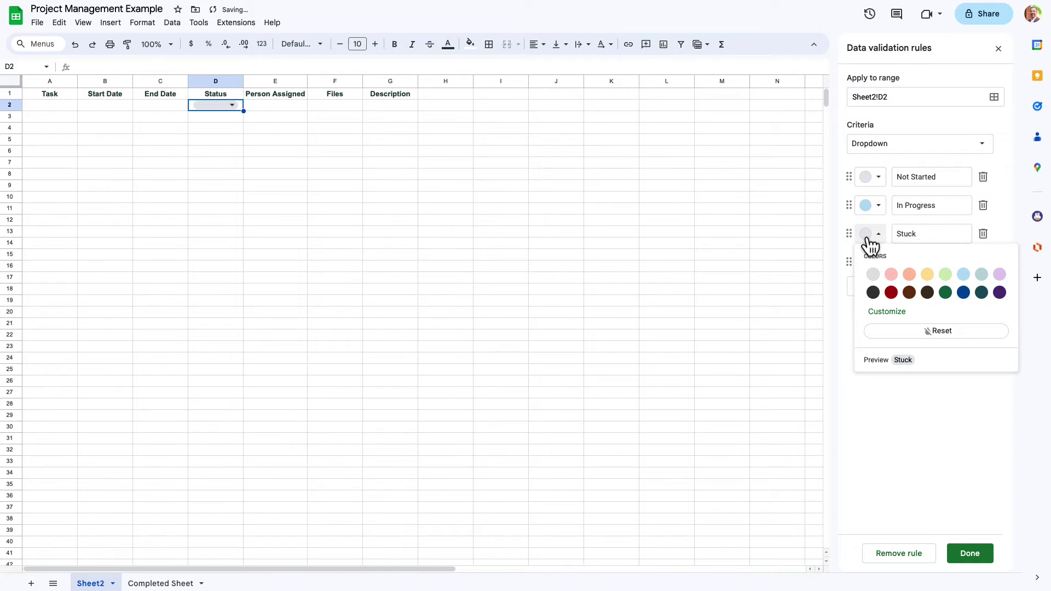
{"action": "left_click", "coordinate": [927, 275]}
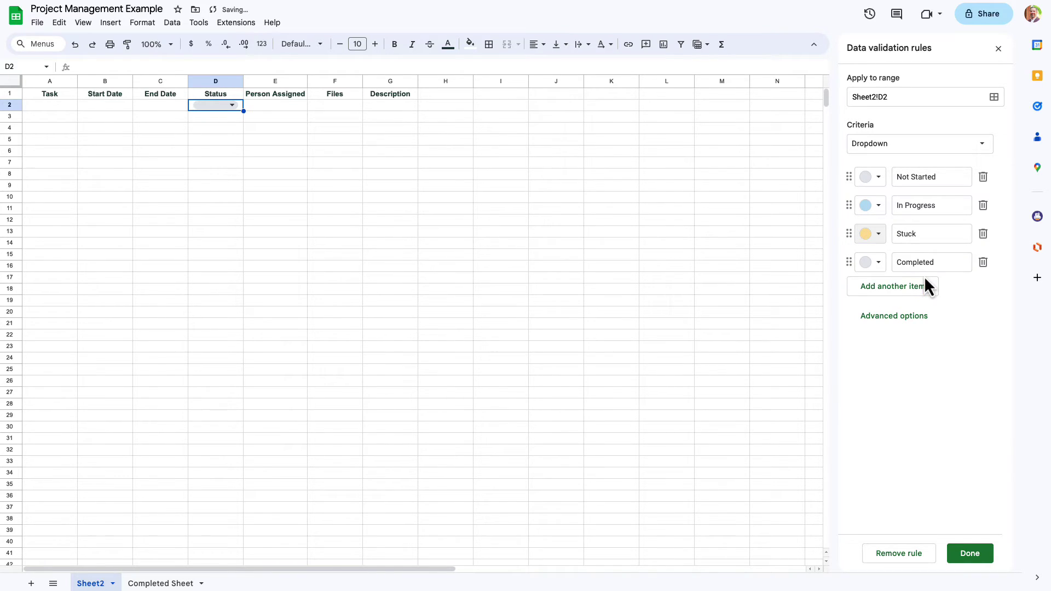
{"action": "left_click", "coordinate": [870, 264]}
{"action": "left_click", "coordinate": [945, 302]}
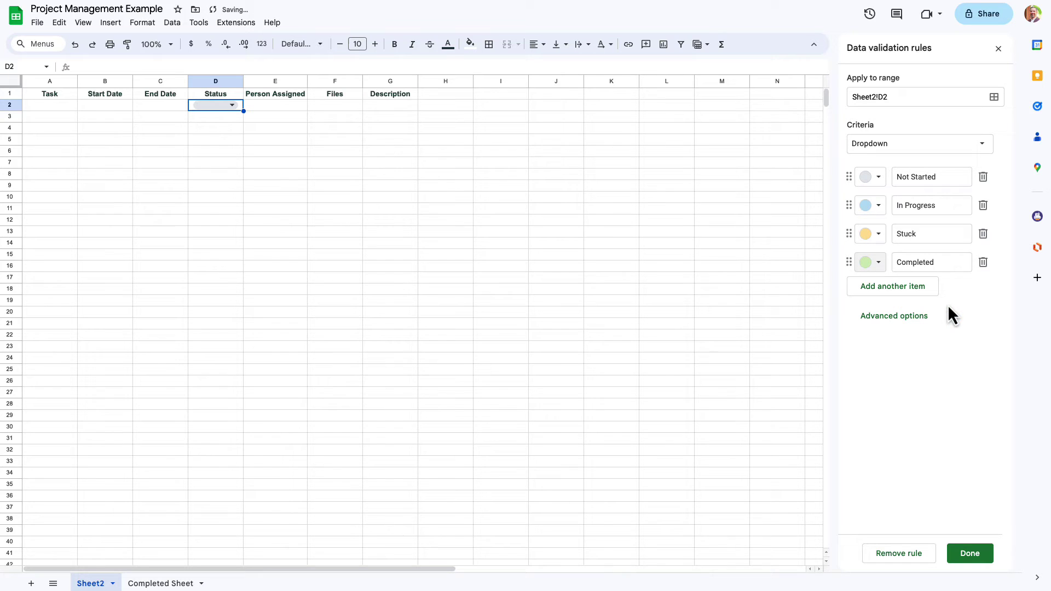
- Apply the dropdown to D2:D and display the statuses as chips
{"action": "left_click", "coordinate": [902, 98]}
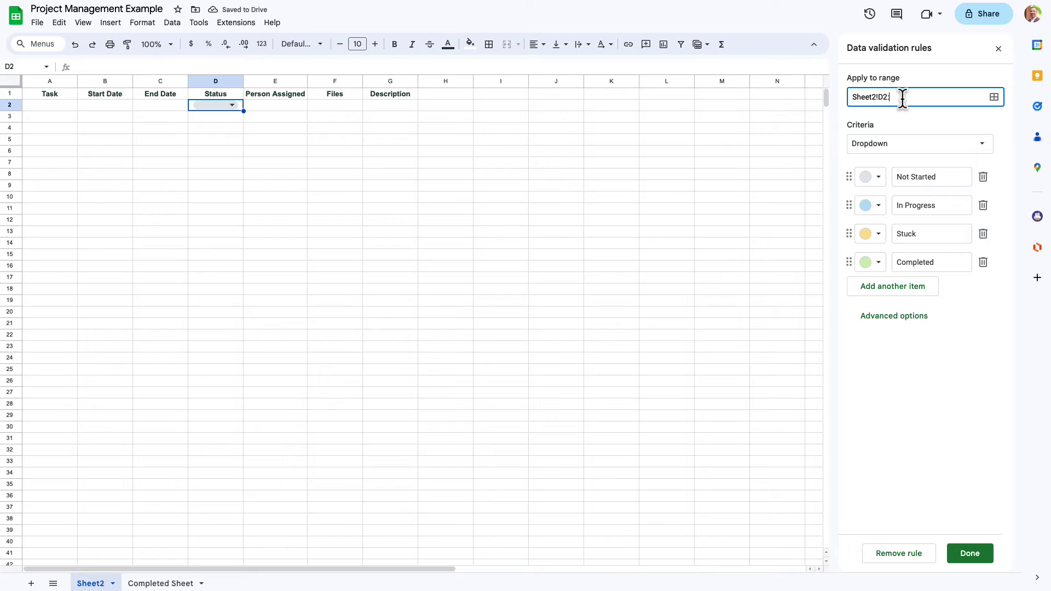
{"action": "type", "text": ":D"}
{"action": "left_click", "coordinate": [919, 324]}
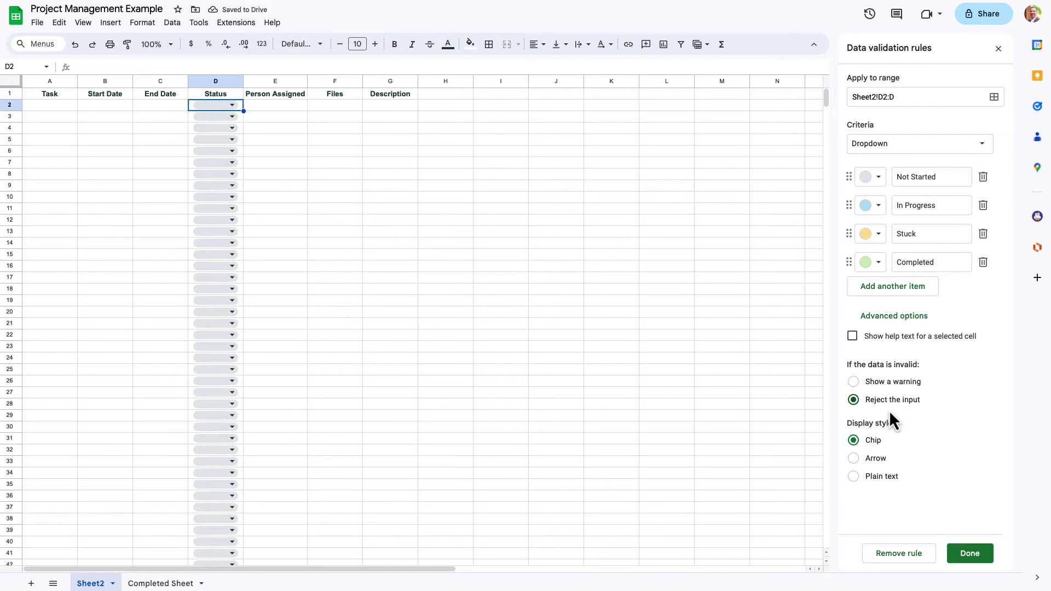
{"action": "left_click", "coordinate": [873, 461]}
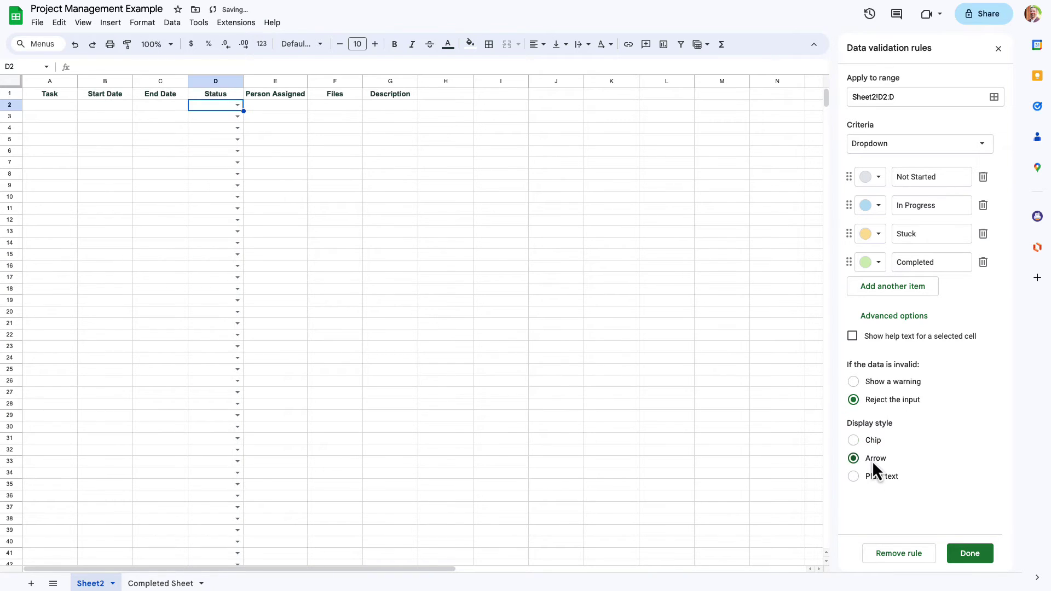
{"action": "left_click", "coordinate": [236, 106]}
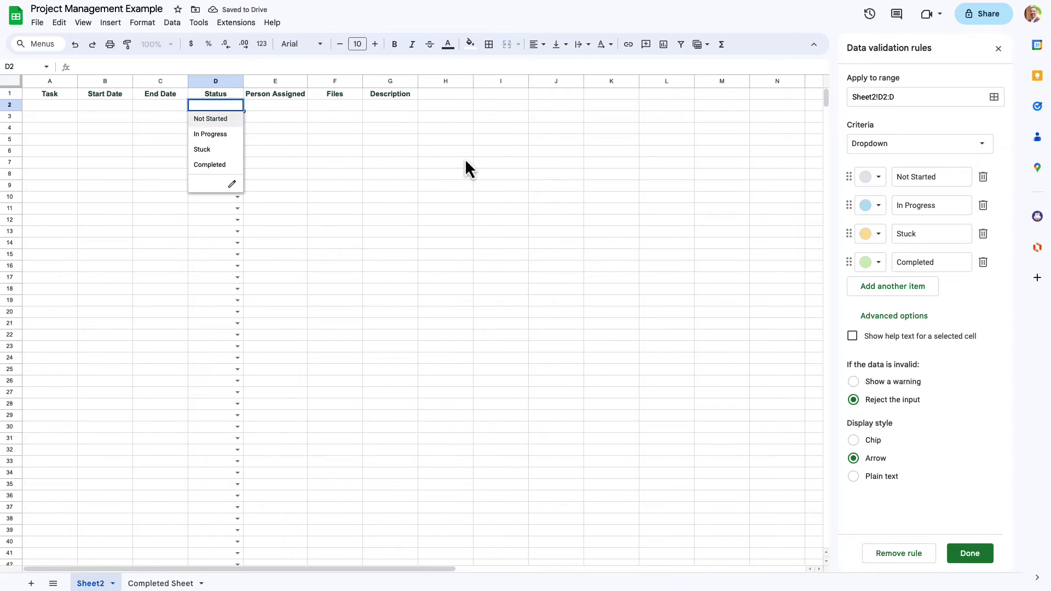
{"action": "left_click", "coordinate": [882, 482]}
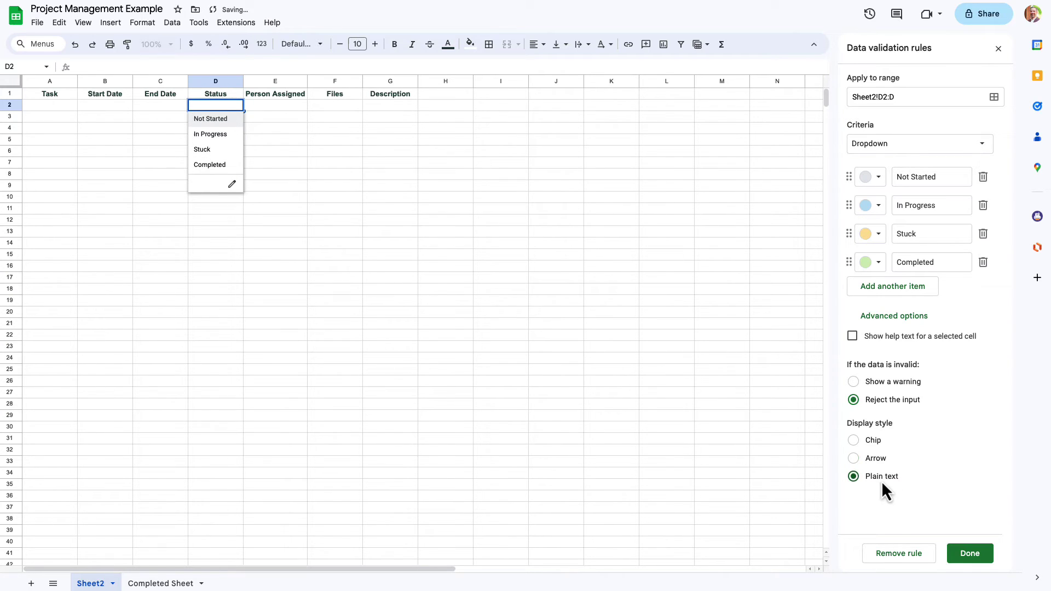
{"action": "left_click", "coordinate": [878, 444]}
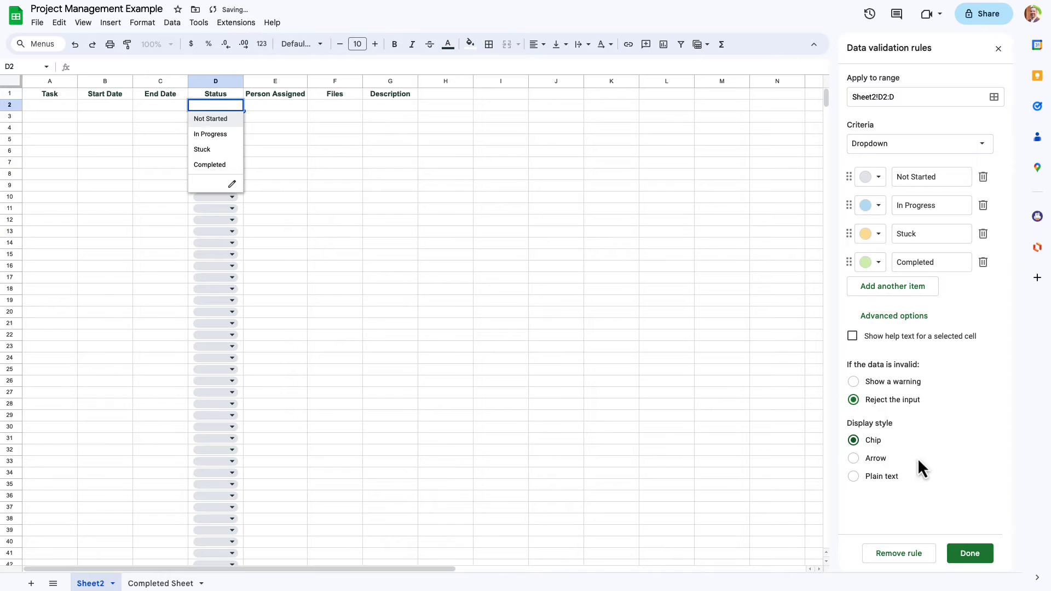
- Save the Status dropdown rule and set D2 to In Progress
{"action": "left_click", "coordinate": [974, 558]}
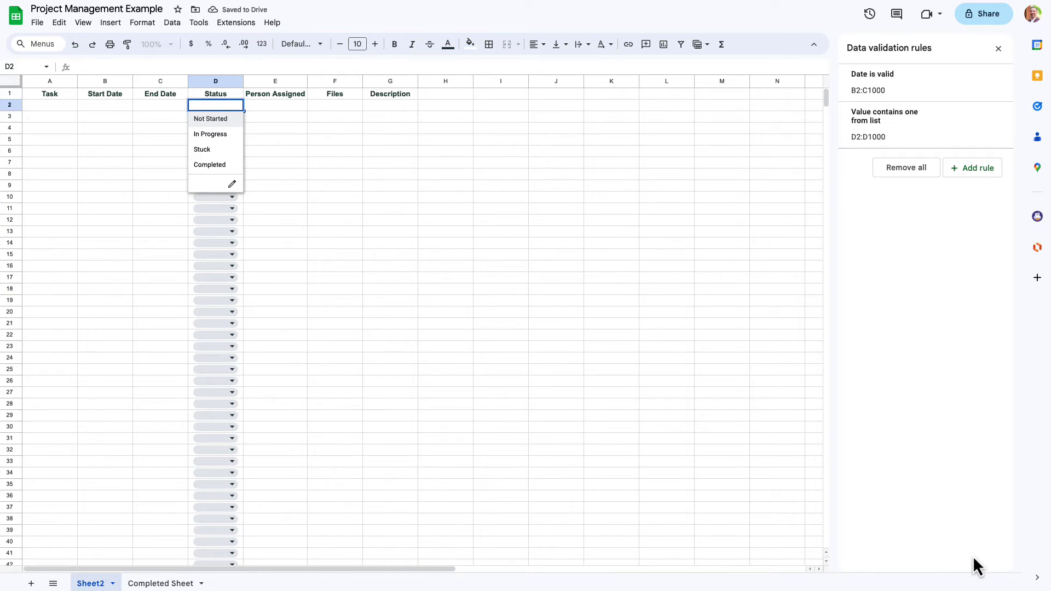
{"action": "left_click", "coordinate": [284, 103]}
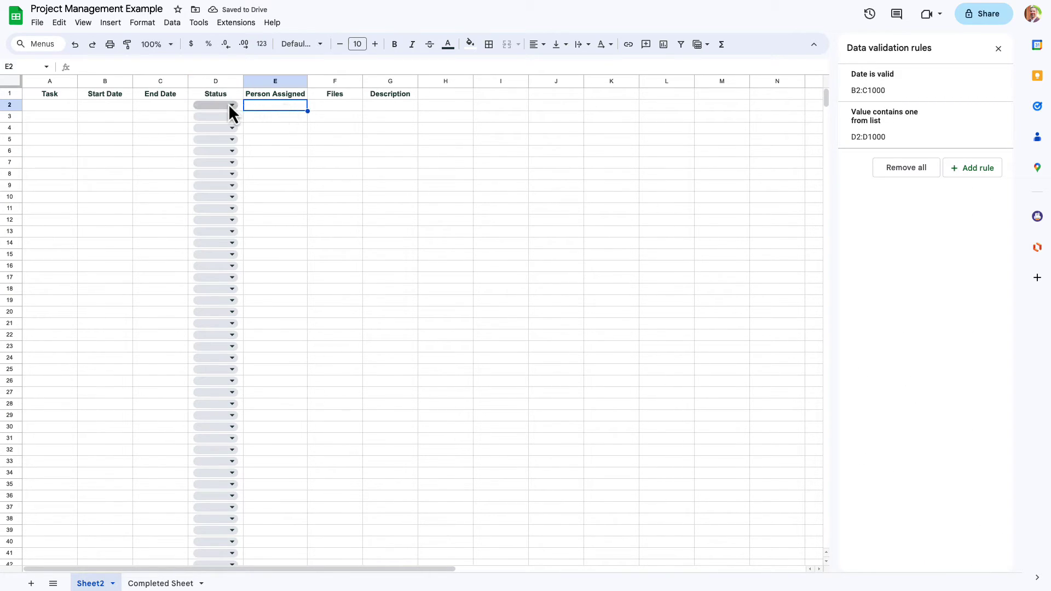
{"action": "left_click", "coordinate": [228, 104]}
{"action": "left_click", "coordinate": [218, 139]}
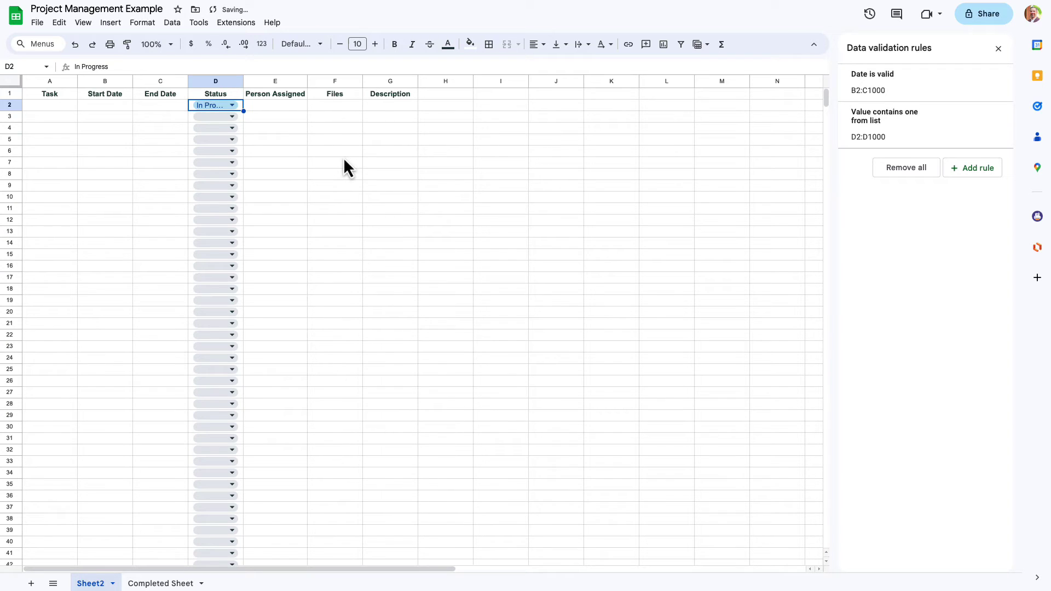
{"action": "left_click", "coordinate": [213, 108]}
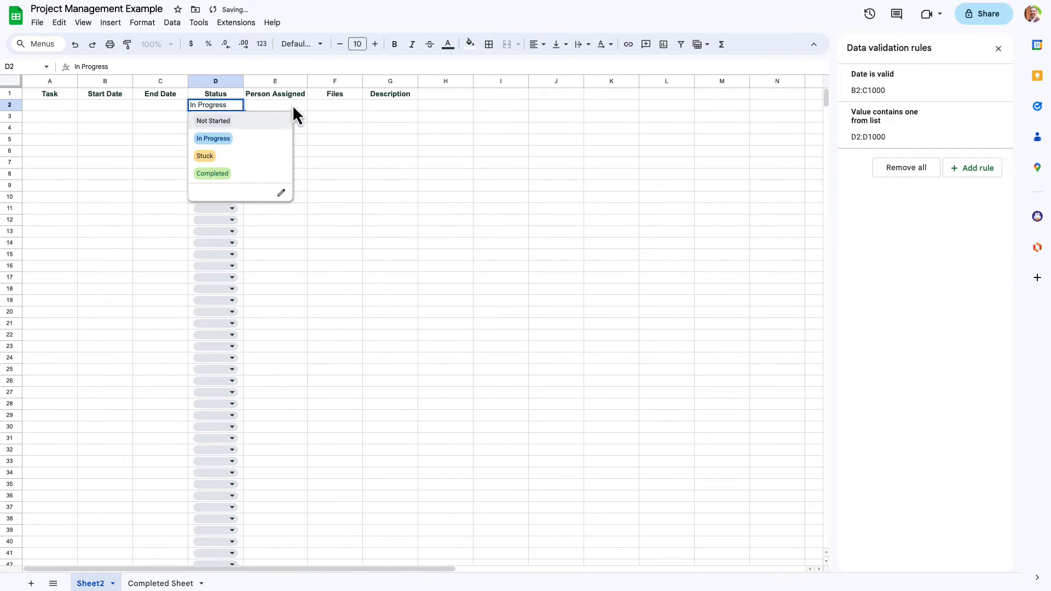
- Insert a person chip for the assignee in E2 and a Project Charter Template file chip in F2
{"action": "left_click", "coordinate": [293, 105]}
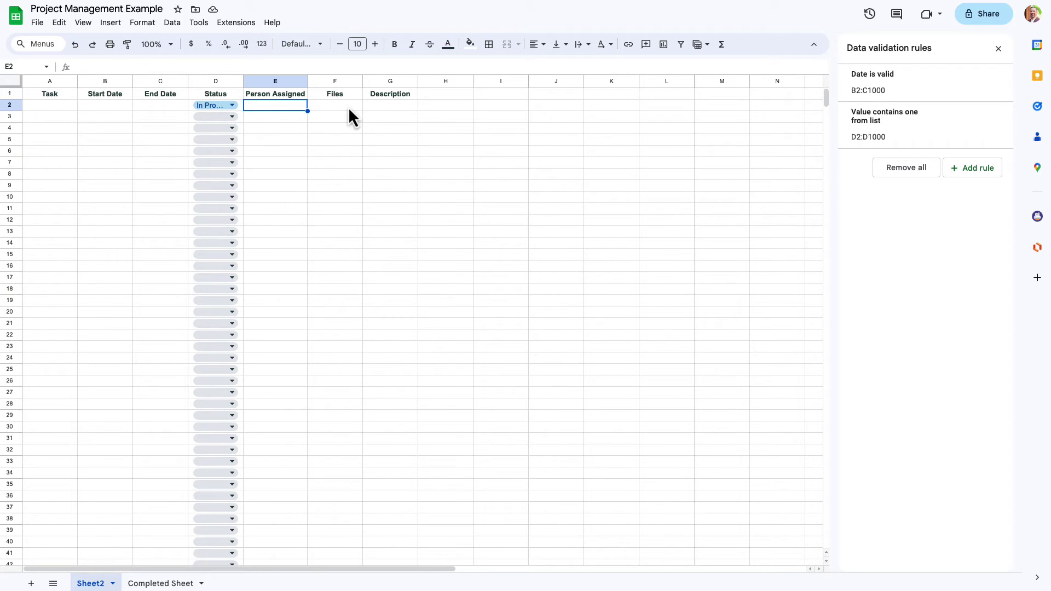
{"action": "type", "text": "@Keith"}
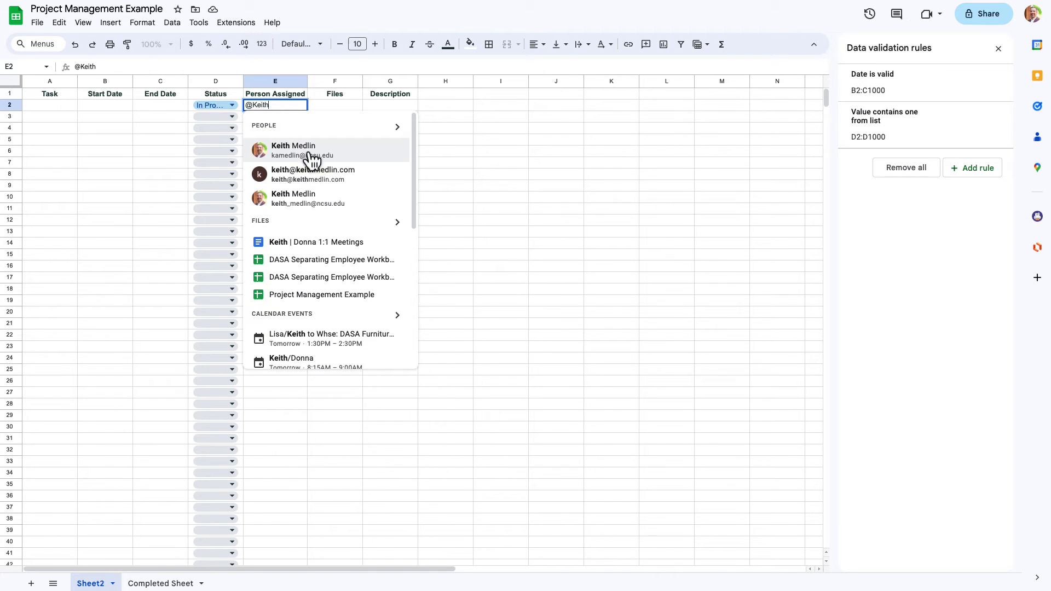
{"action": "left_click", "coordinate": [310, 158]}
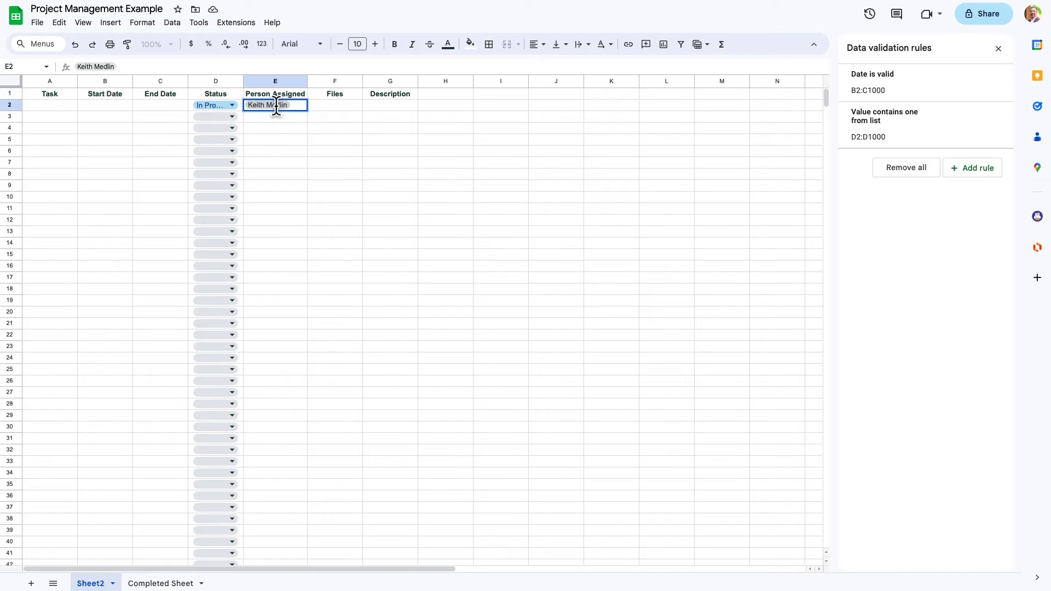
{"action": "left_click", "coordinate": [351, 107]}
{"action": "mouse_move", "coordinate": [279, 108]}
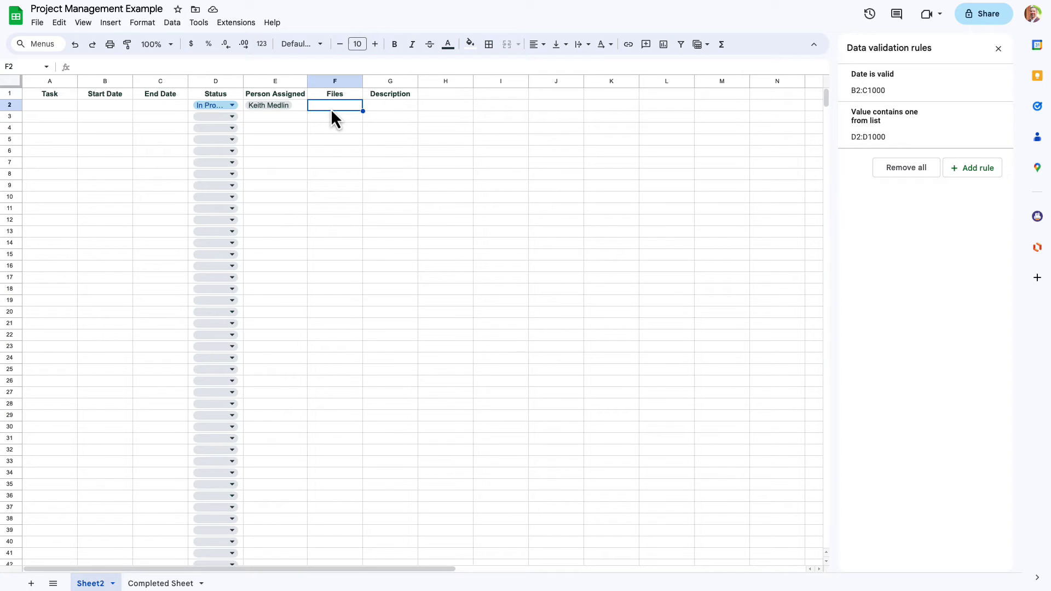
{"action": "type", "text": "@Pr"}
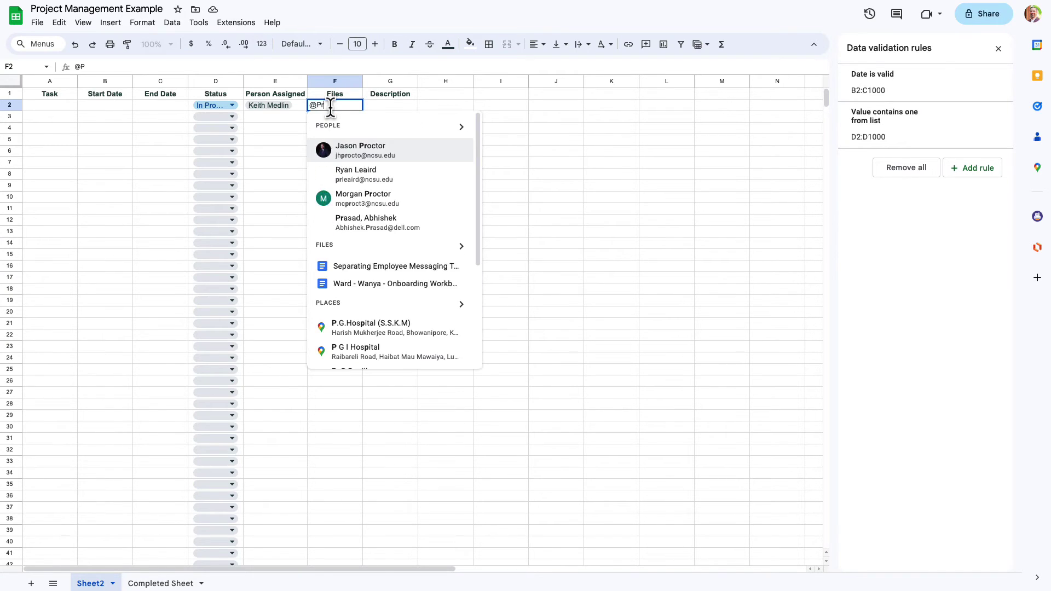
{"action": "type", "text": "oject Charter"}
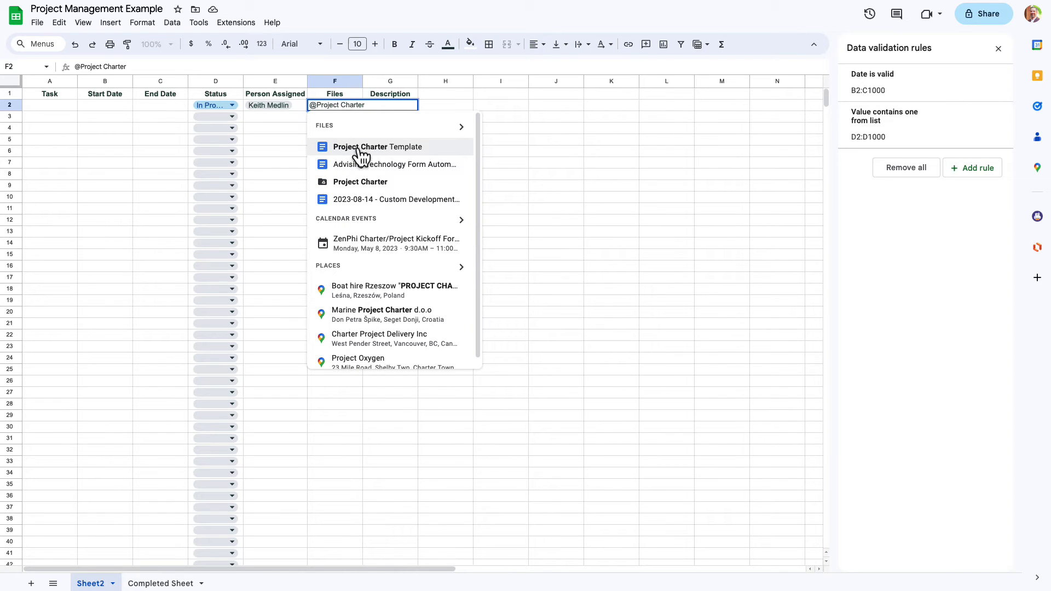
{"action": "left_click", "coordinate": [359, 148]}
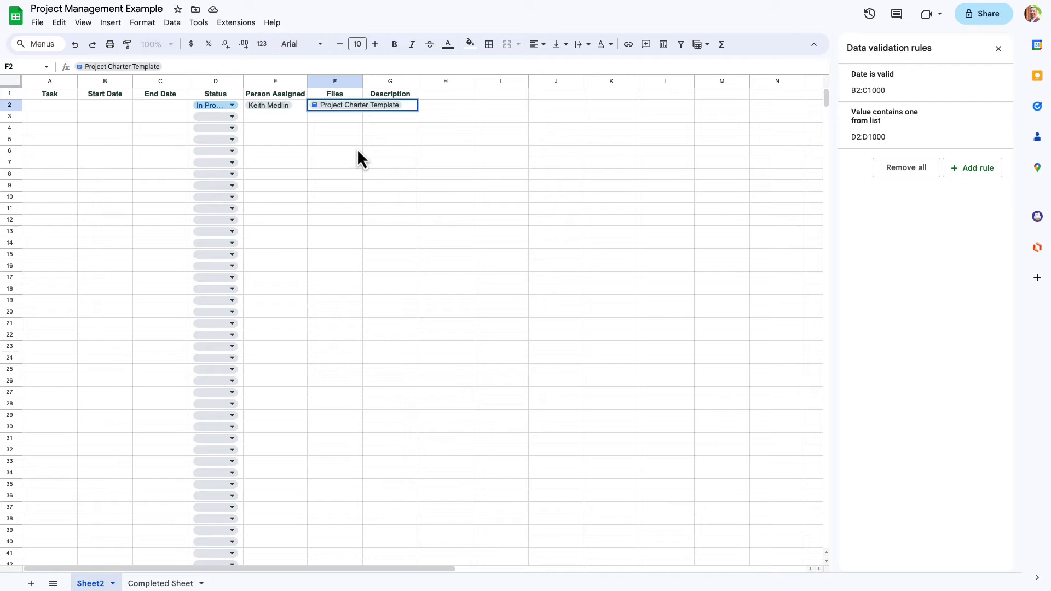
{"action": "left_click", "coordinate": [357, 147]}
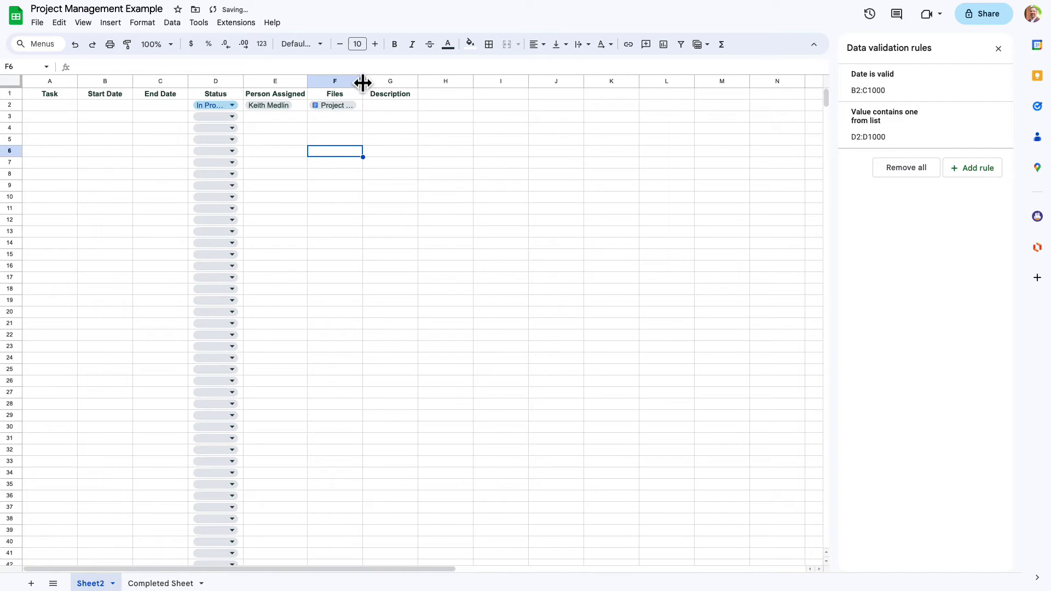
- Fill Description cell G2 with a long line of placeholder text
{"action": "left_click", "coordinate": [389, 106]}
{"action": "type", "text": "asdgsadgasdg"}
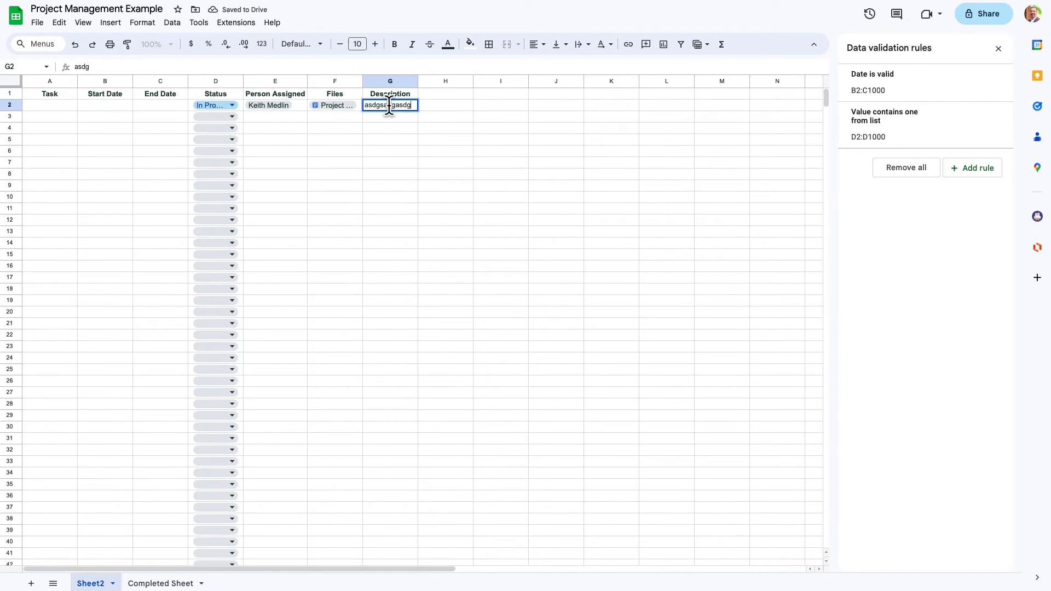
{"action": "type", "text": "asdg asdga sdgas dgasg asdg asdg asdg asdg asdg a"}
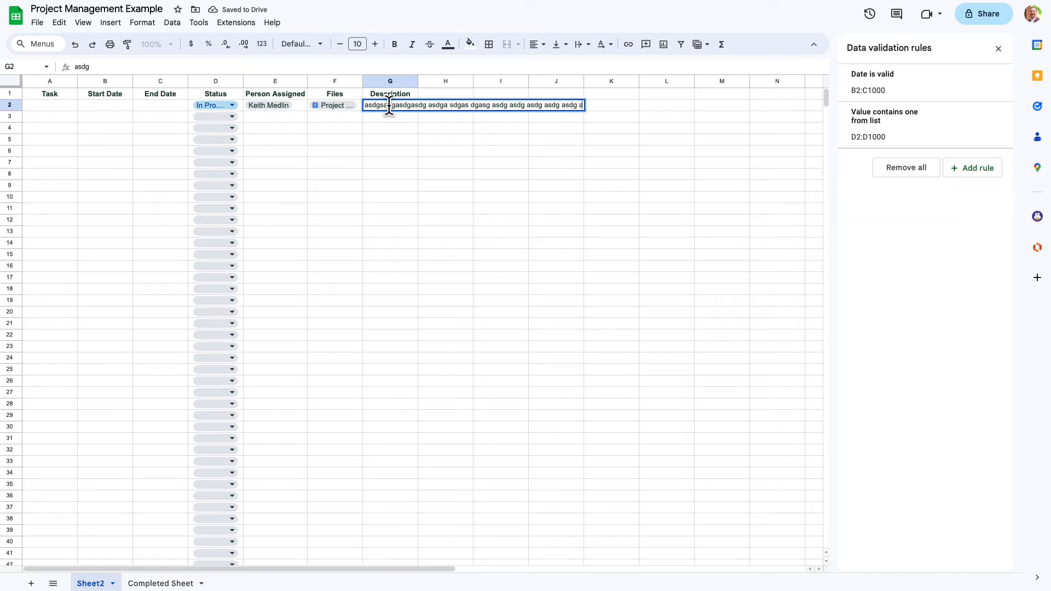
{"action": "type", "text": "sdg asdg adsg asdg asdg"}
{"action": "left_click", "coordinate": [403, 127]}
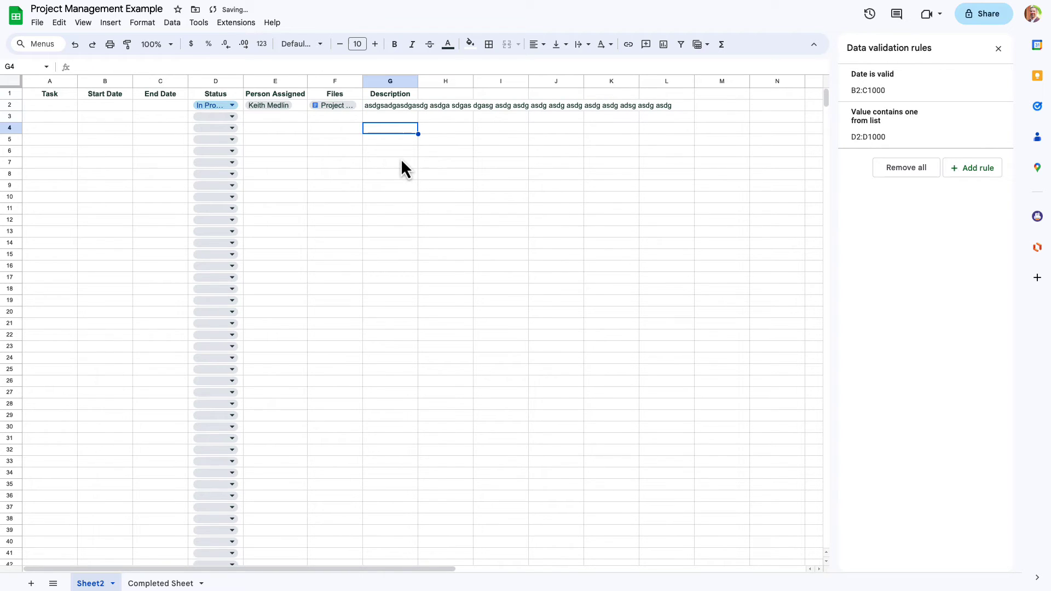
- Wrap the text in column G and widen it to fit the description
{"action": "left_click", "coordinate": [389, 107]}
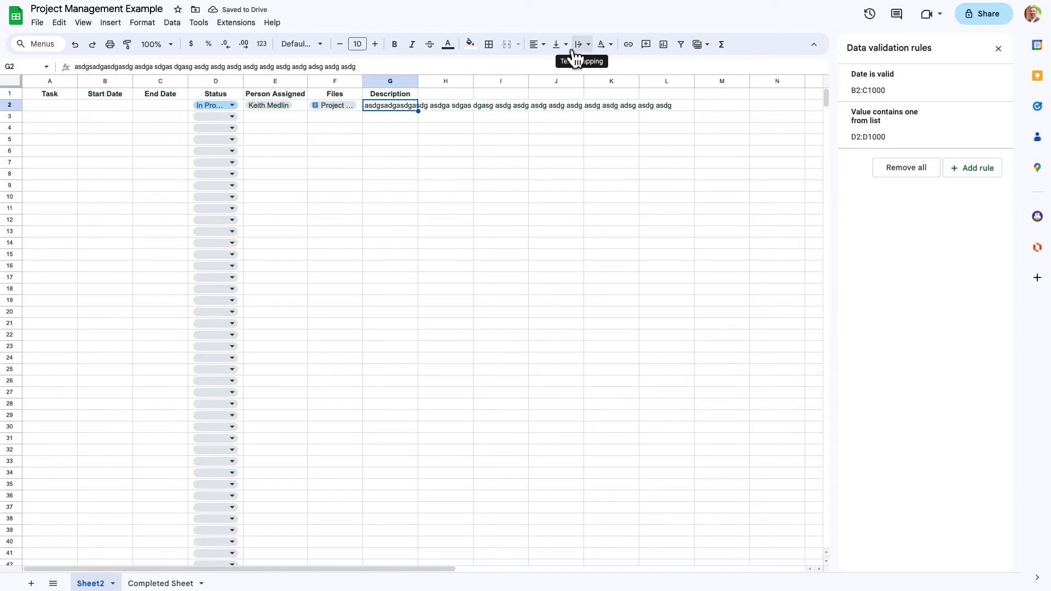
{"action": "scroll", "coordinate": [395, 489], "scroll_direction": "down", "scroll_amount": 20}
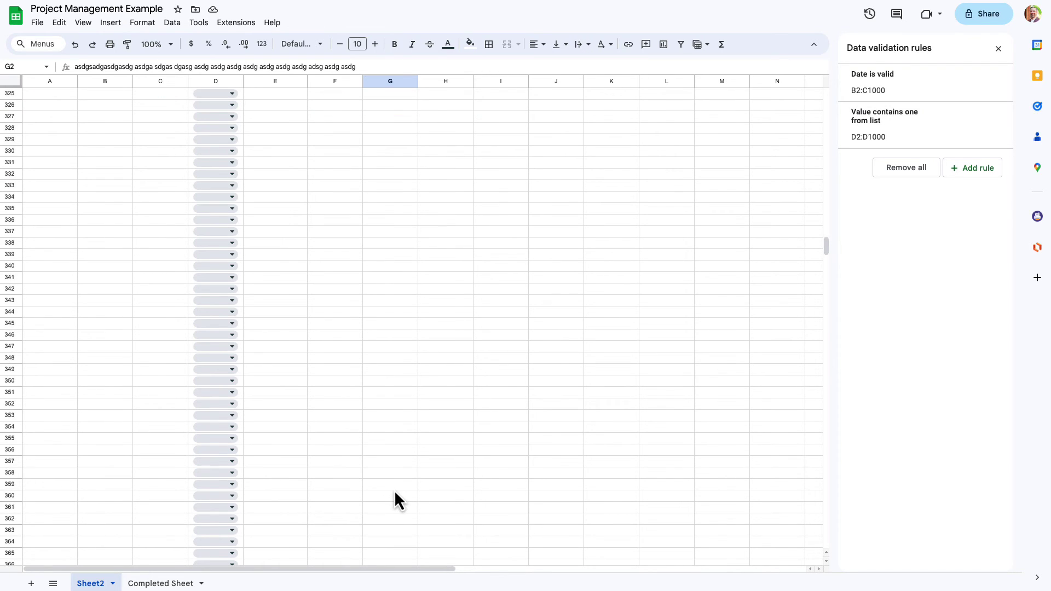
{"action": "left_click", "coordinate": [394, 491], "text": "shift"}
{"action": "scroll", "coordinate": [465, 375], "scroll_direction": "up", "scroll_amount": 20}
{"action": "left_click", "coordinate": [371, 83]}
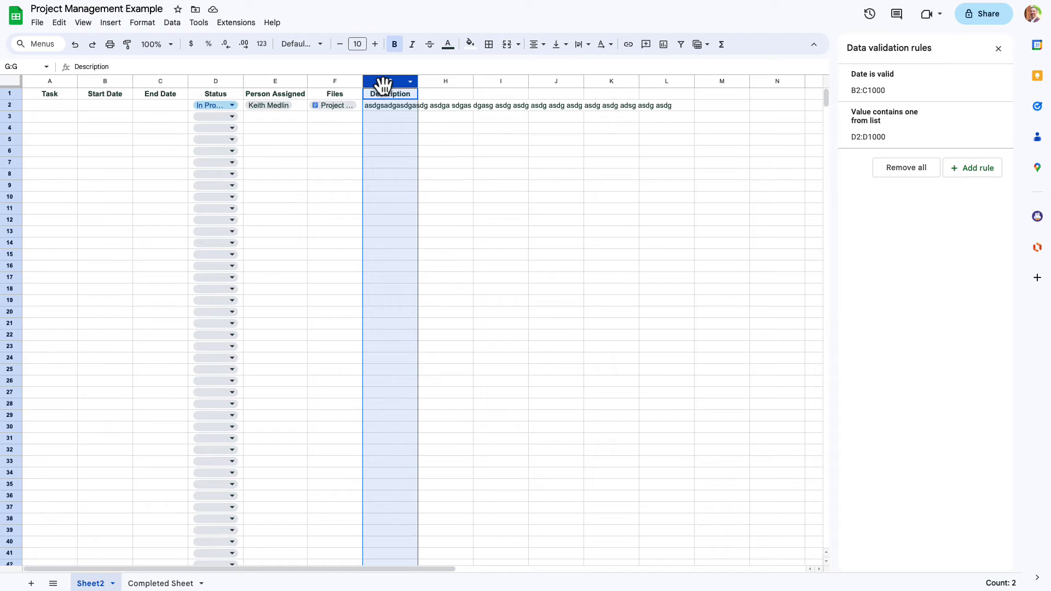
{"action": "left_click", "coordinate": [581, 45]}
{"action": "left_click", "coordinate": [603, 65]}
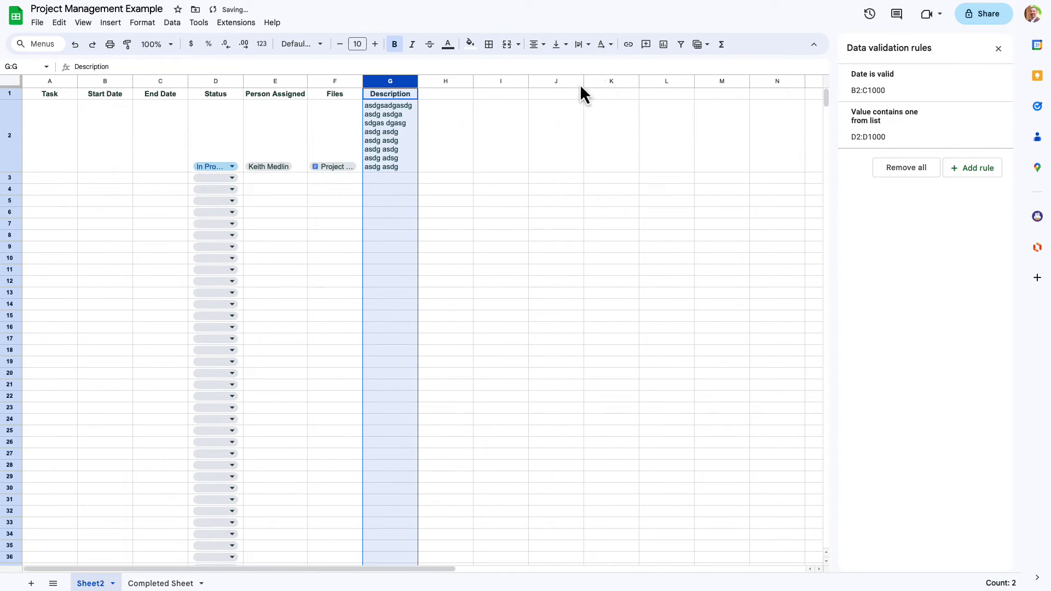
{"action": "left_click_drag", "start_coordinate": [420, 80], "coordinate": [748, 77]}
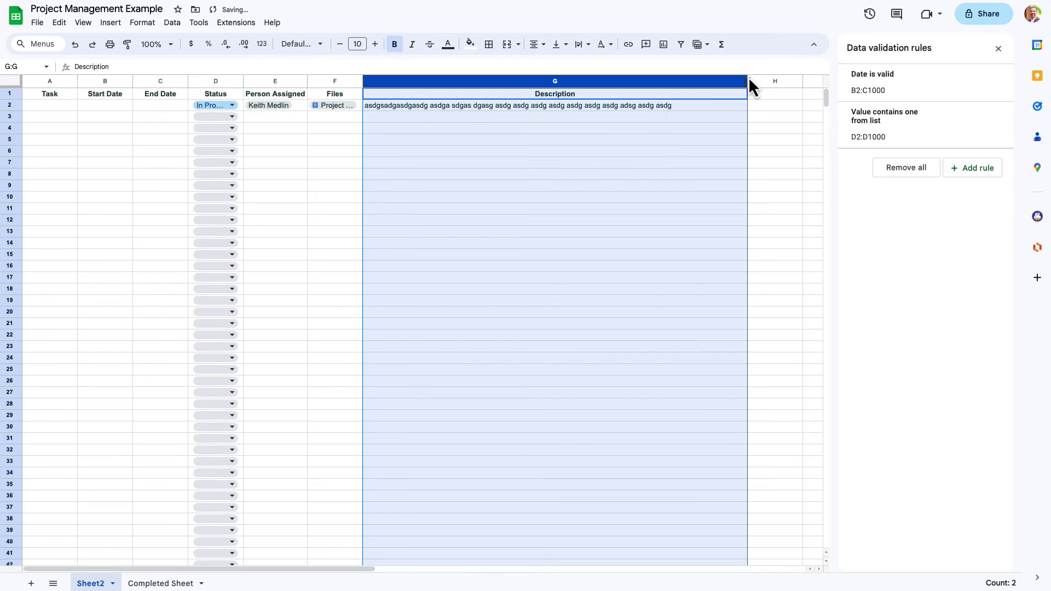
{"action": "left_click", "coordinate": [464, 152]}
- Widen column F for the file name and auto-fit columns D and C
{"action": "left_click_drag", "start_coordinate": [365, 81], "coordinate": [428, 81]}
{"action": "double_click", "coordinate": [307, 81]}
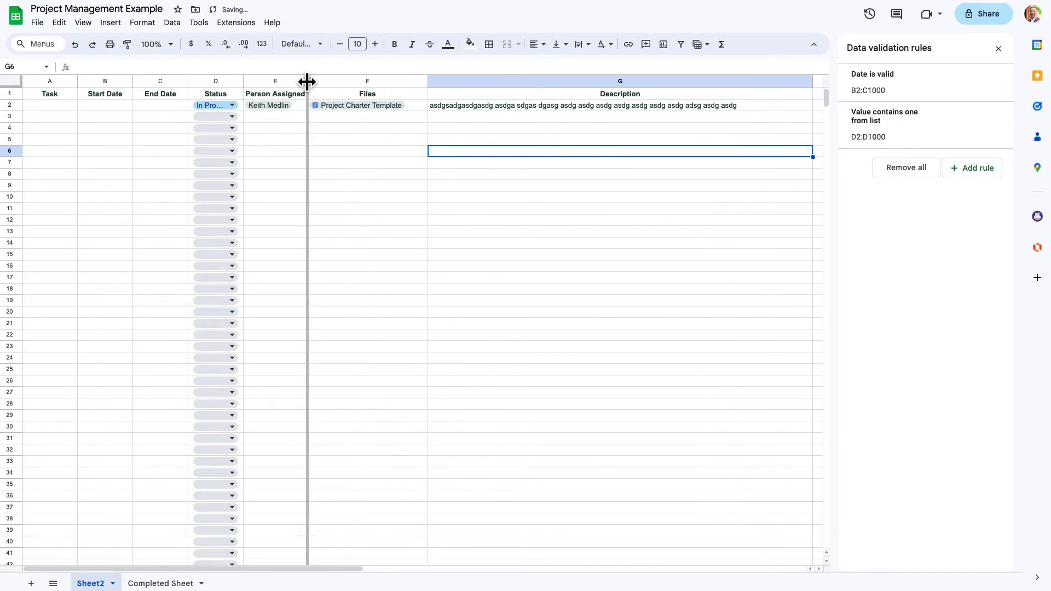
{"action": "double_click", "coordinate": [243, 81]}
{"action": "double_click", "coordinate": [186, 78]}
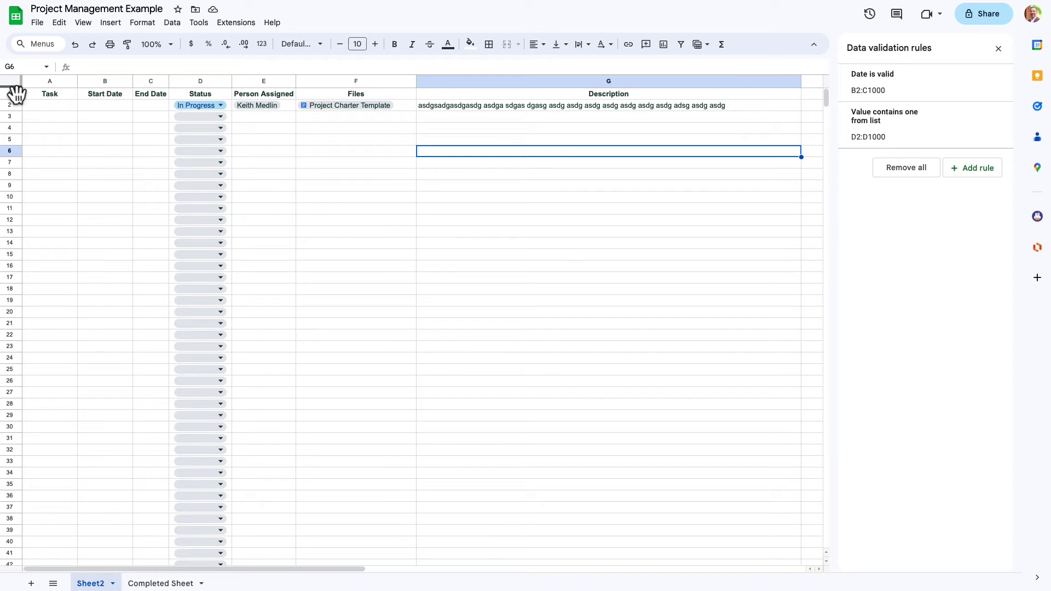
- Freeze header row 1 by adjusting the row and column freeze handles
{"action": "left_click_drag", "start_coordinate": [15, 92], "coordinate": [83, 86]}
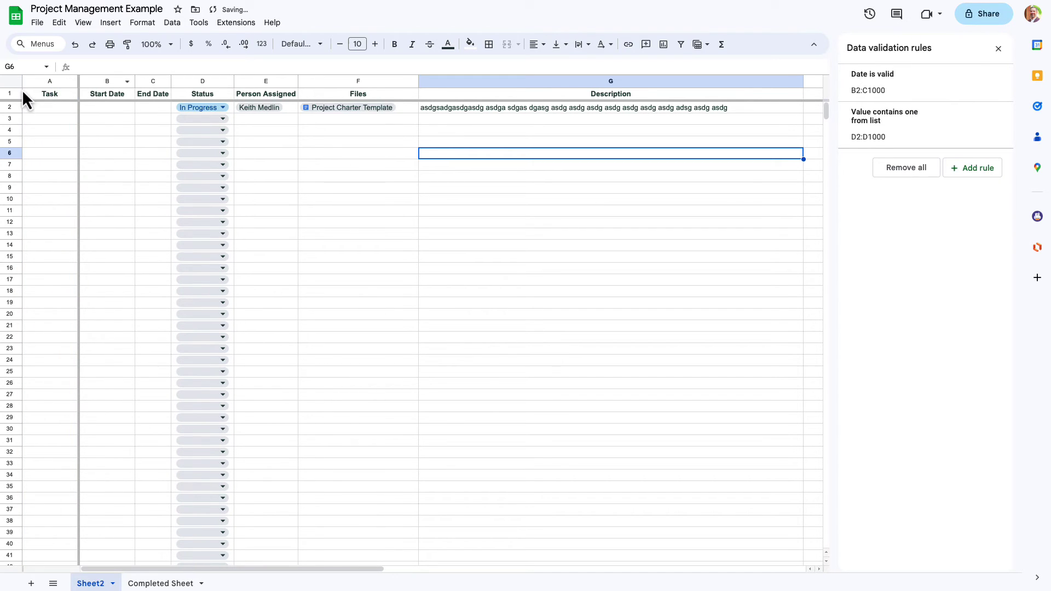
{"action": "mouse_move", "coordinate": [79, 83]}
{"action": "left_mouse_down"}
{"action": "mouse_move", "coordinate": [11, 93]}
{"action": "mouse_move", "coordinate": [20, 83]}
{"action": "mouse_move", "coordinate": [80, 86]}
{"action": "left_mouse_up"}
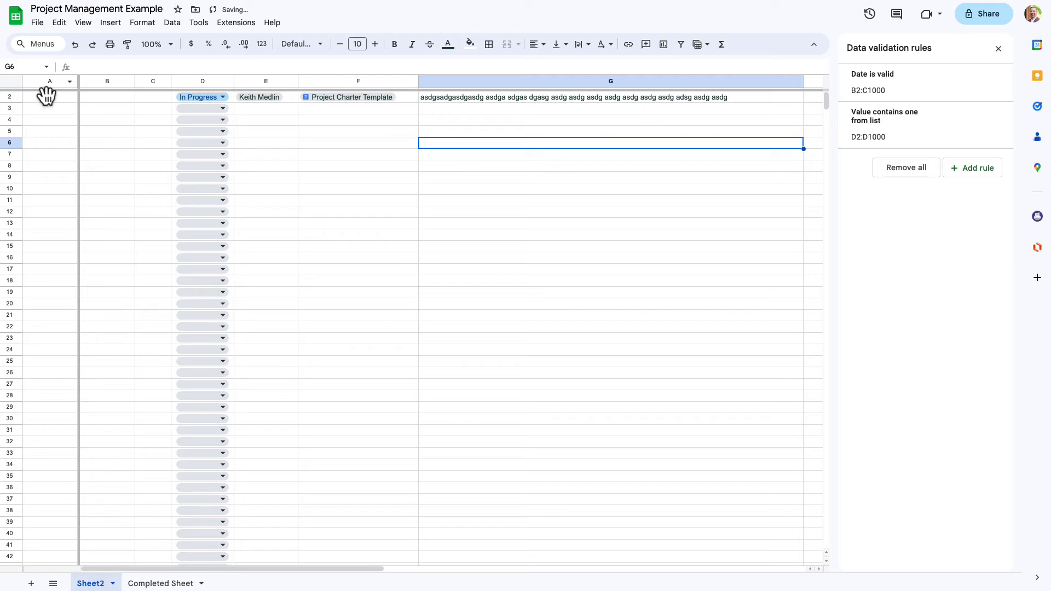
{"action": "mouse_move", "coordinate": [12, 89]}
{"action": "left_mouse_down"}
{"action": "mouse_move", "coordinate": [14, 100]}
{"action": "mouse_move", "coordinate": [27, 84]}
{"action": "mouse_move", "coordinate": [17, 105]}
{"action": "left_mouse_up"}
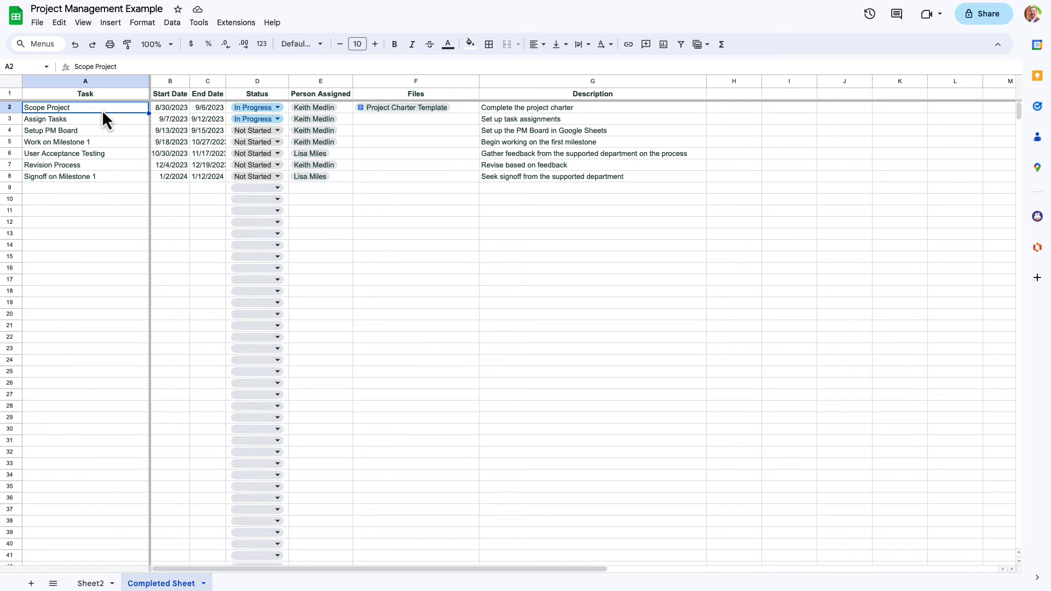
- Insert a timeline using the data range 'Completed Sheet'!A1:G8
{"action": "left_click", "coordinate": [114, 23]}
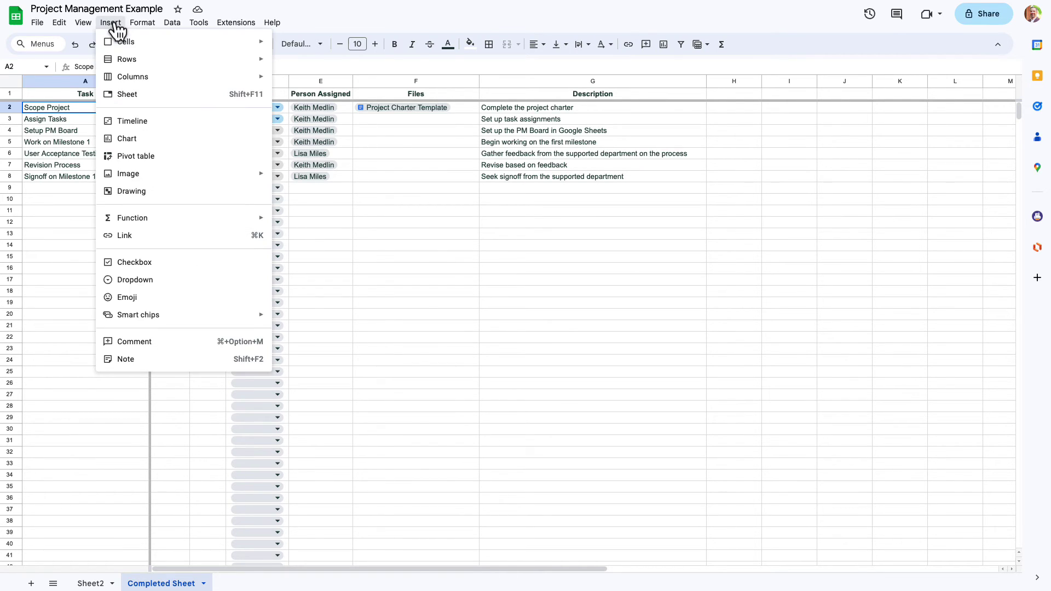
{"action": "left_click", "coordinate": [174, 123]}
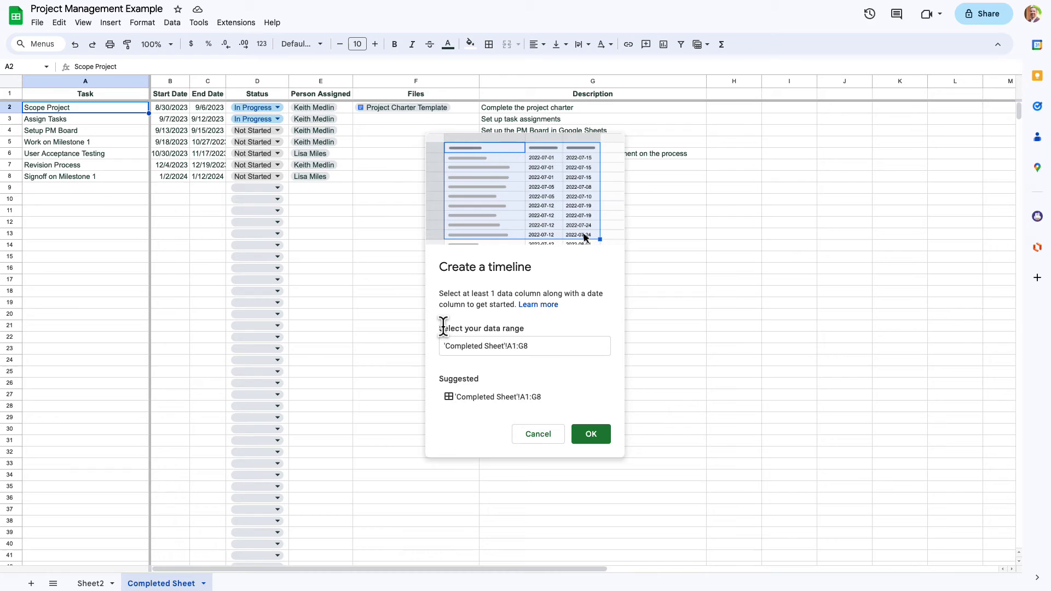
{"action": "left_click_drag", "start_coordinate": [443, 327], "coordinate": [541, 346]}
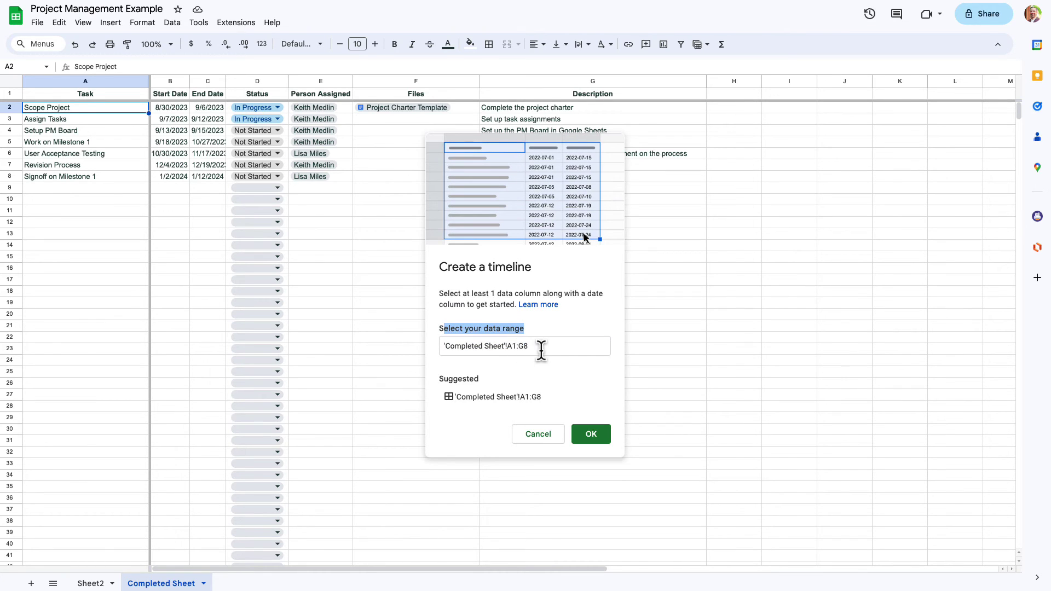
{"action": "left_click", "coordinate": [541, 350]}
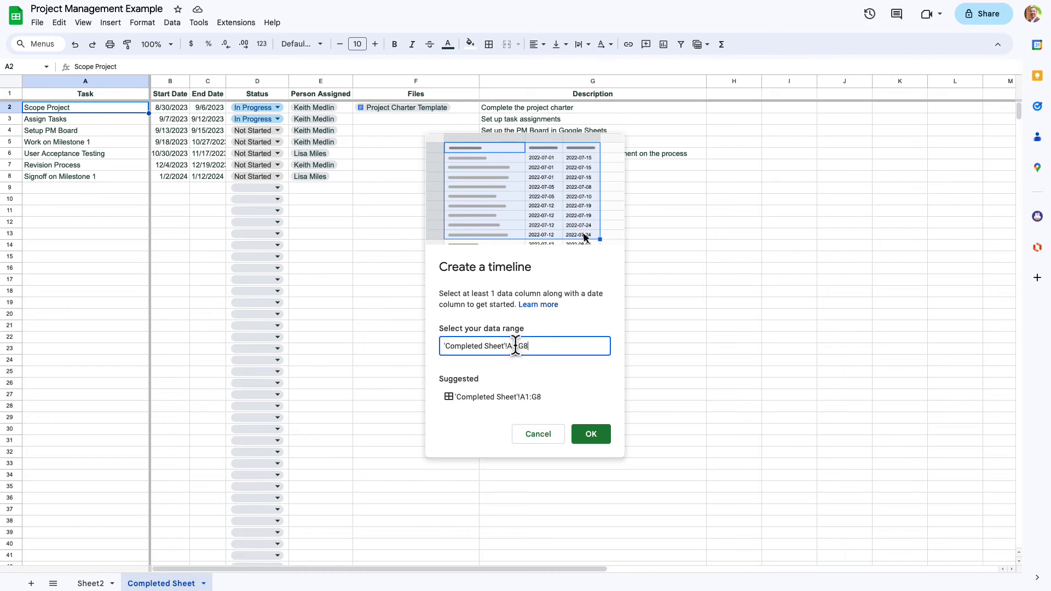
- Create the timeline with cards titled by Task, coloured by Status, and no card detail
{"action": "left_click", "coordinate": [592, 435]}
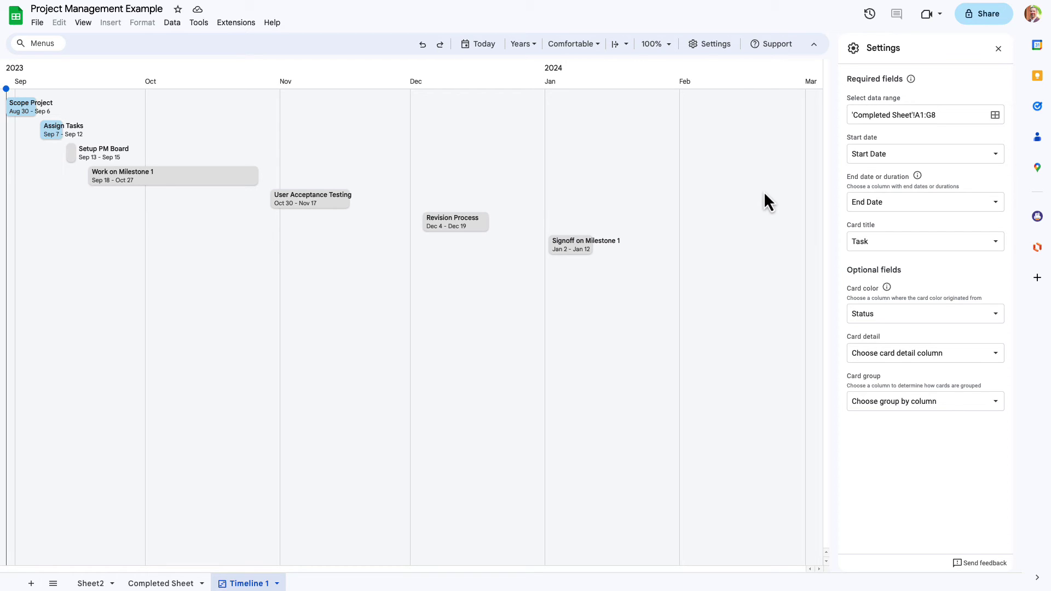
{"action": "left_click", "coordinate": [873, 243]}
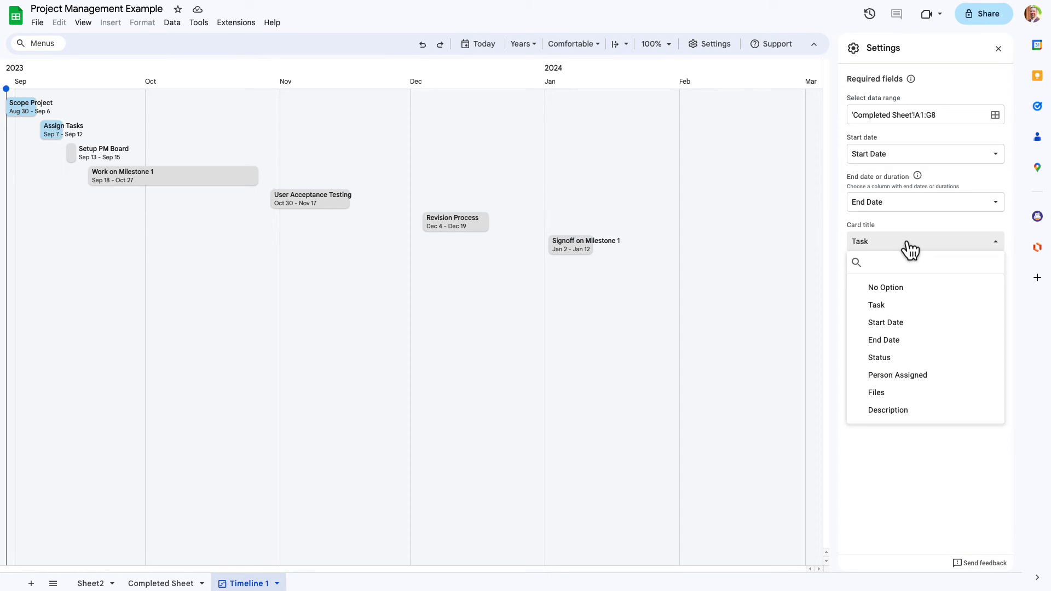
{"action": "left_click", "coordinate": [835, 221]}
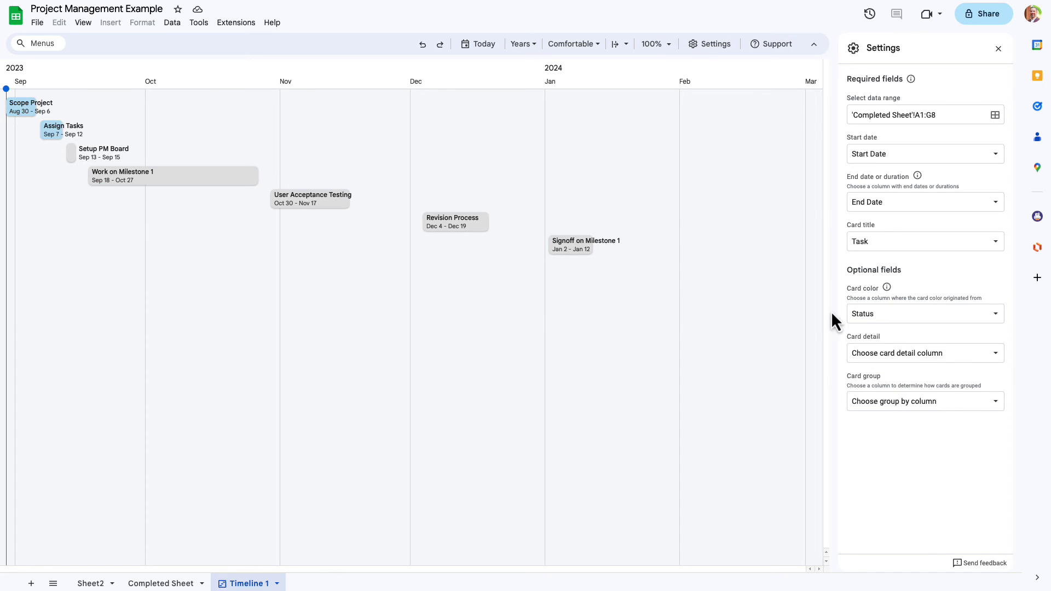
{"action": "left_click", "coordinate": [928, 325]}
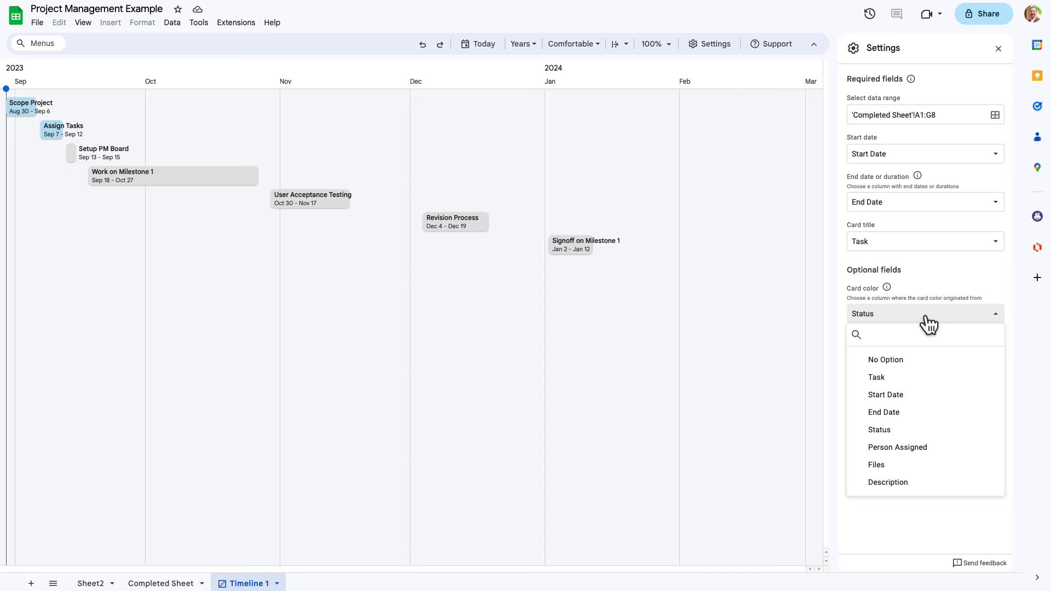
{"action": "left_click", "coordinate": [936, 429]}
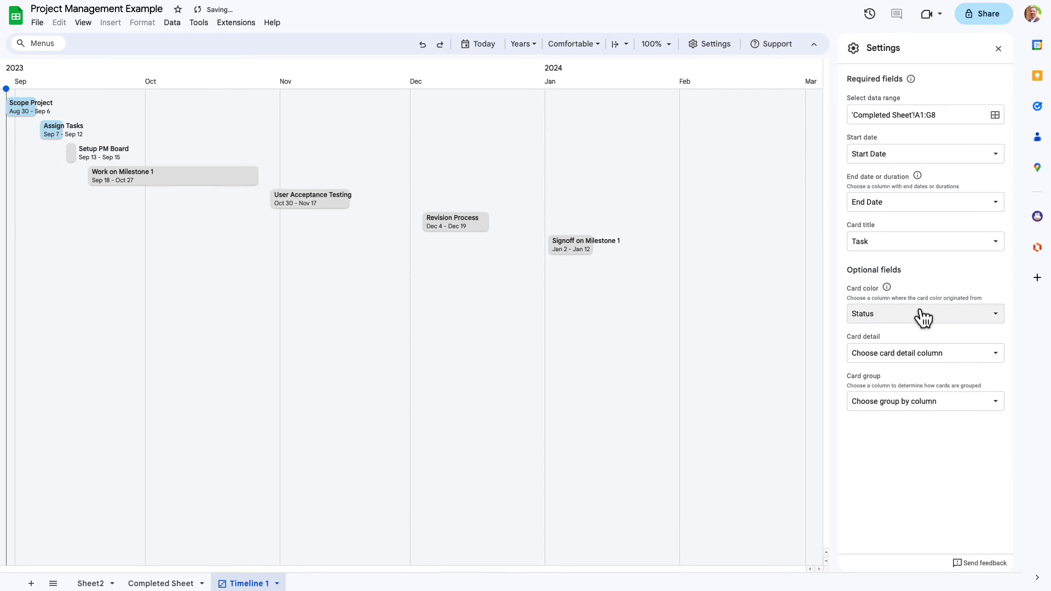
{"action": "left_click", "coordinate": [955, 363]}
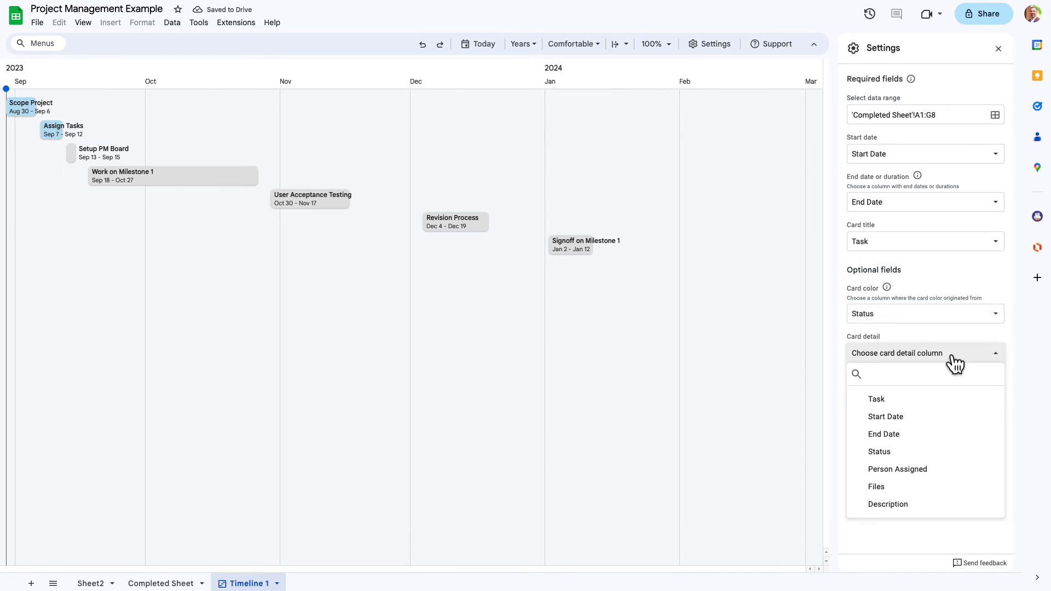
{"action": "left_click", "coordinate": [930, 504]}
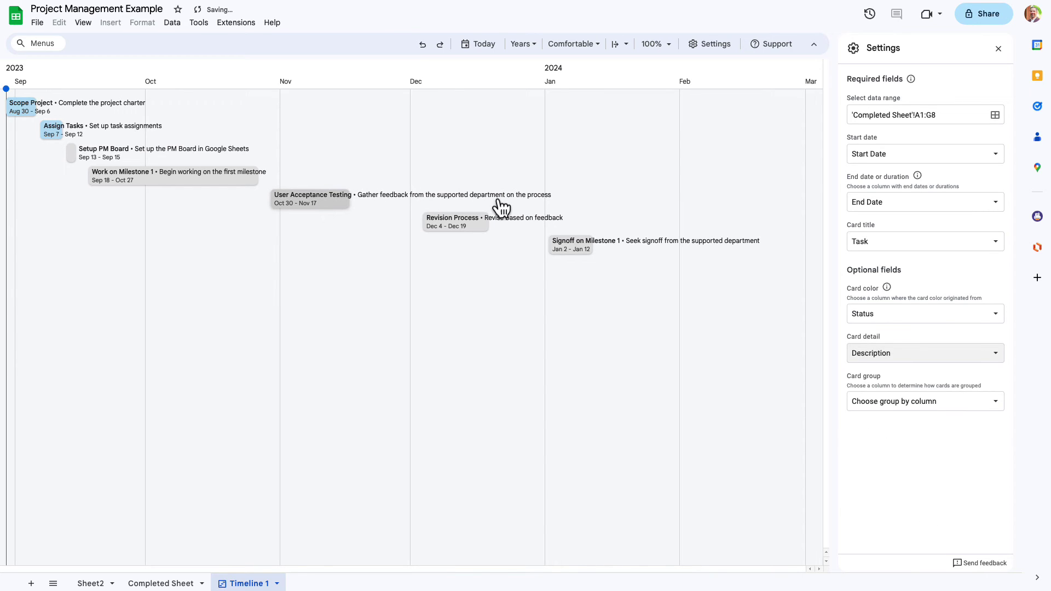
{"action": "left_click", "coordinate": [905, 361]}
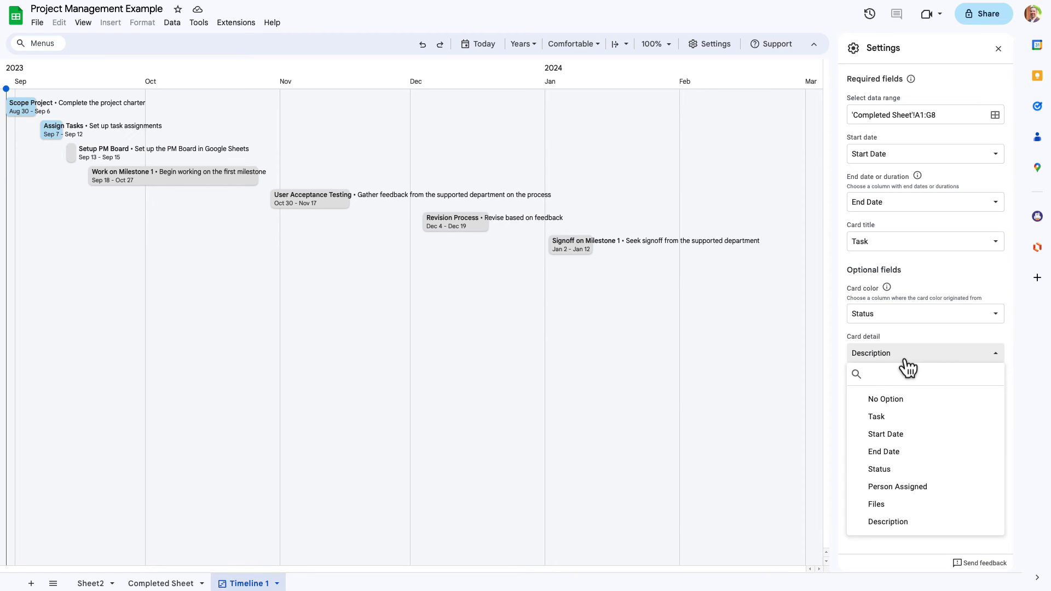
{"action": "left_click", "coordinate": [917, 406]}
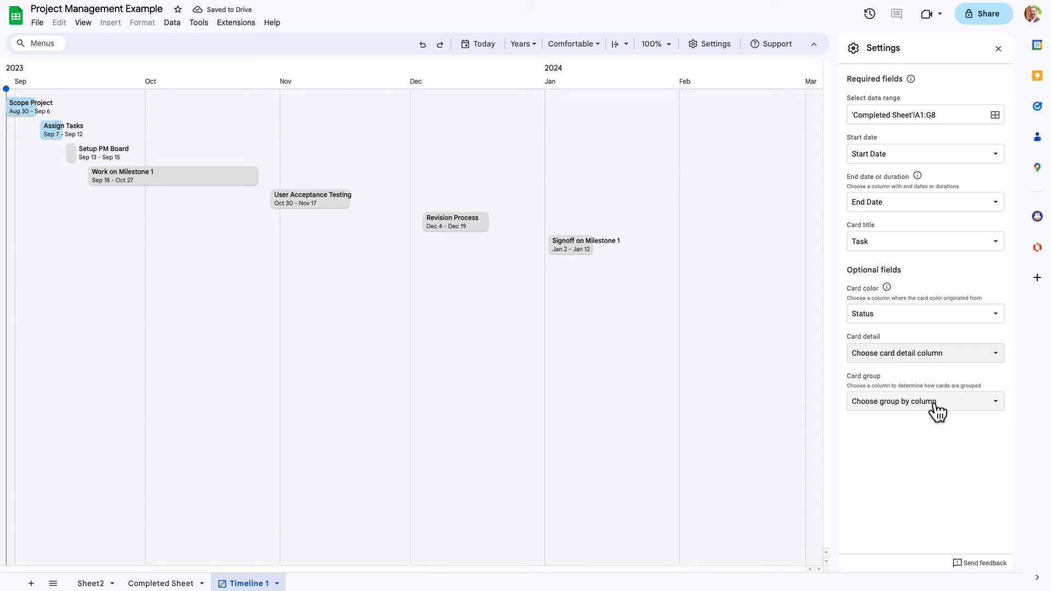
- Group timeline cards by Person Assigned and view the User Acceptance Testing card's details
{"action": "left_click", "coordinate": [935, 405]}
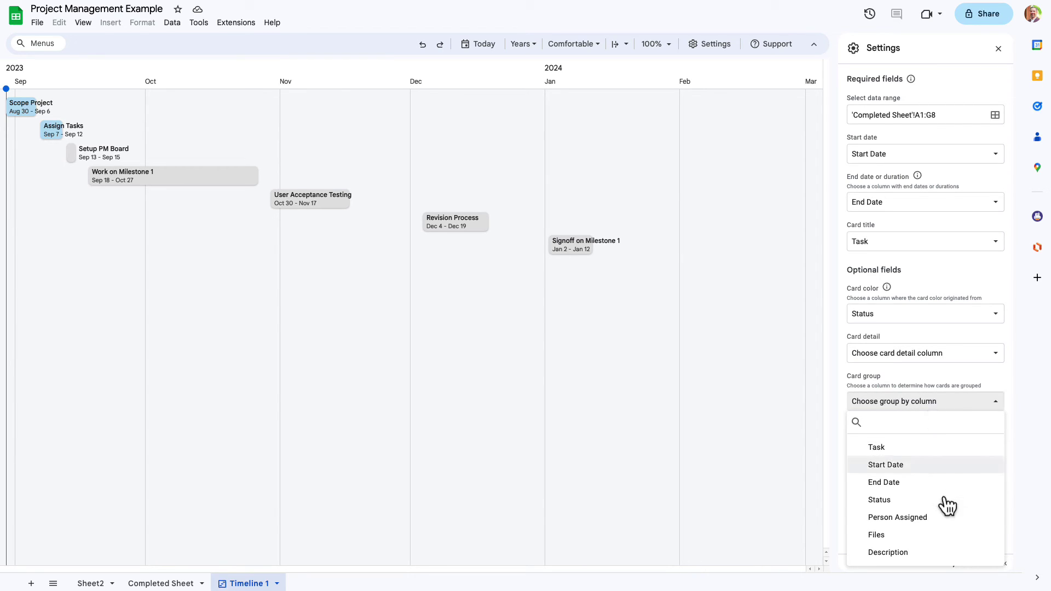
{"action": "left_click", "coordinate": [944, 521]}
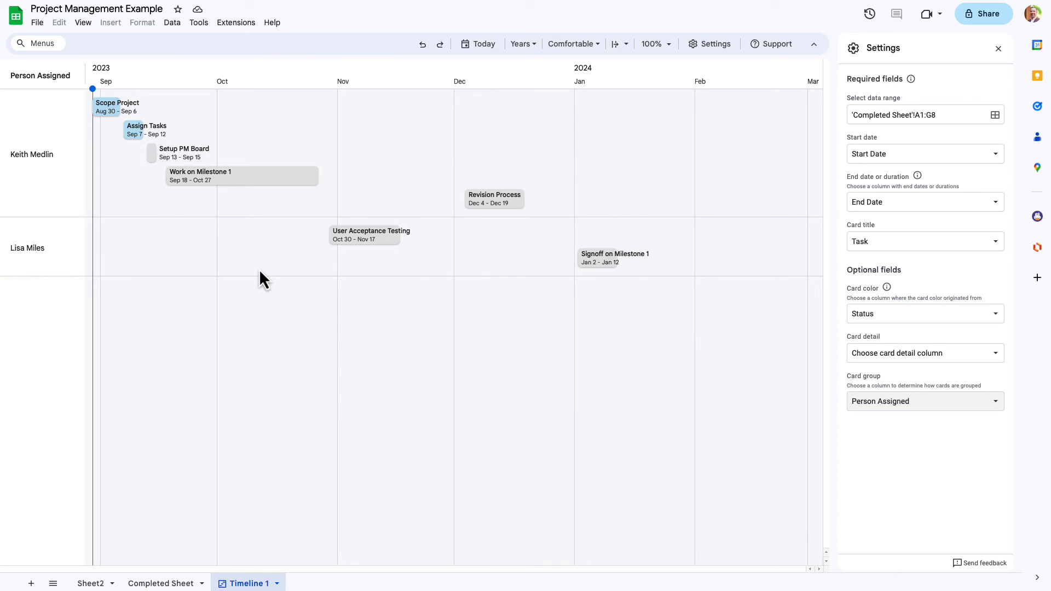
{"action": "left_click", "coordinate": [365, 246]}
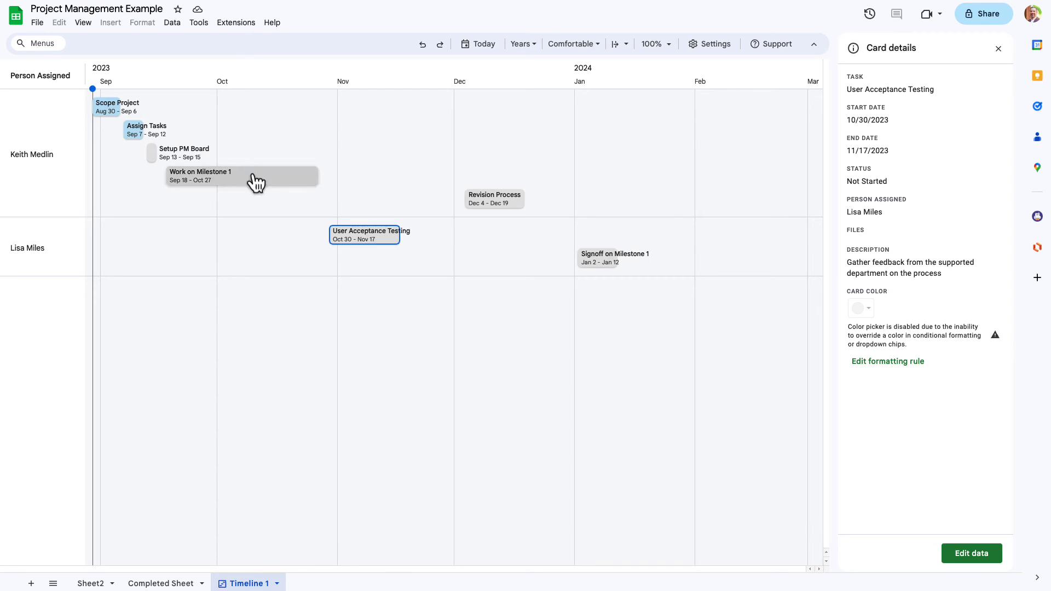
- Review the card details of Work on Milestone 1, Setup PM Board, Assign Tasks, Scope Project, Revision Process and Signoff on Milestone 1
{"action": "left_click", "coordinate": [220, 177]}
{"action": "left_click", "coordinate": [152, 155]}
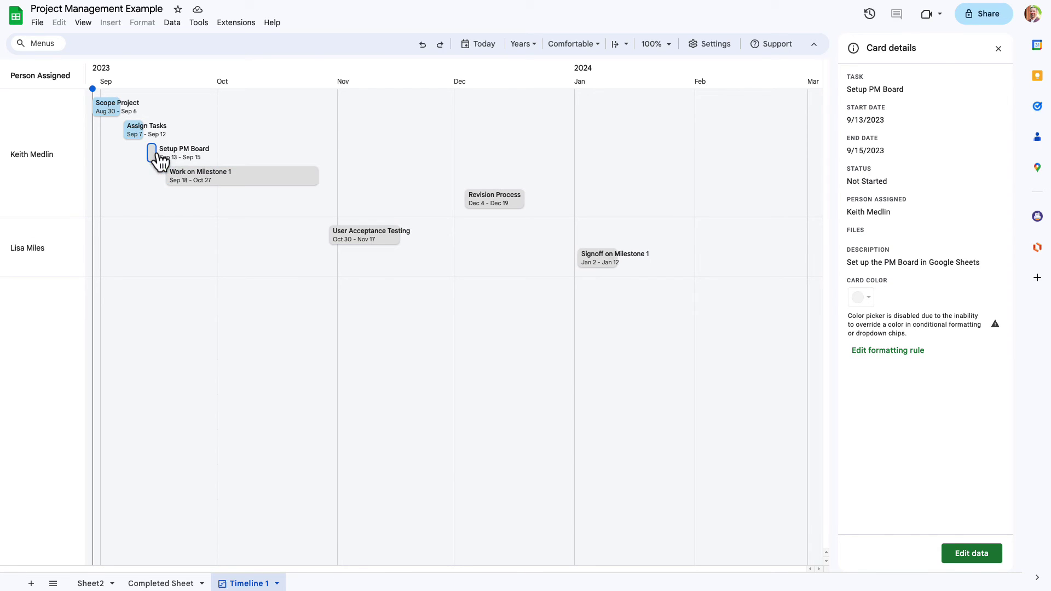
{"action": "left_click", "coordinate": [133, 135]}
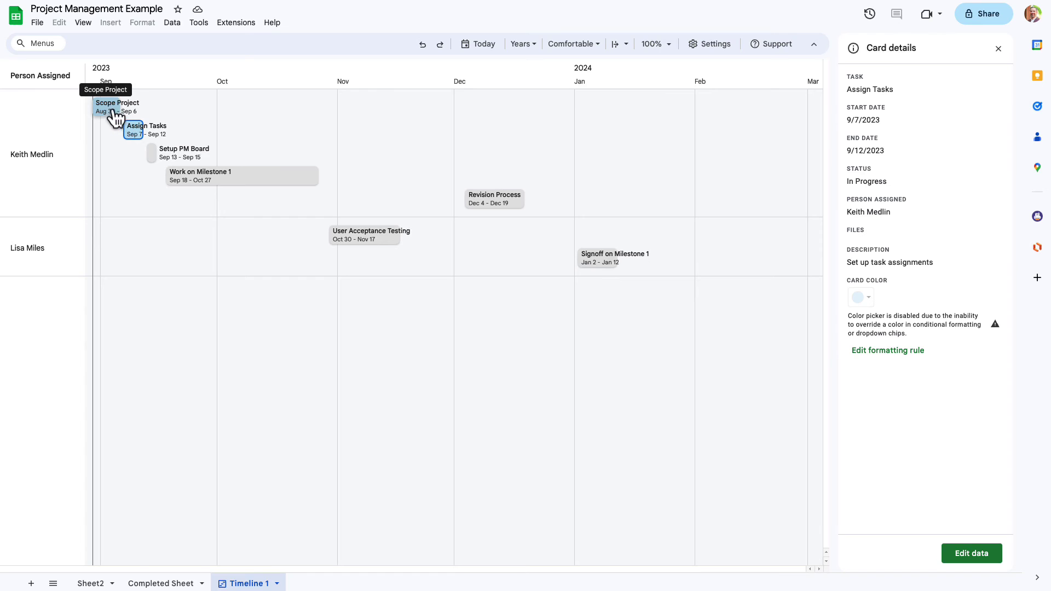
{"action": "left_click", "coordinate": [116, 110]}
{"action": "left_click", "coordinate": [490, 206]}
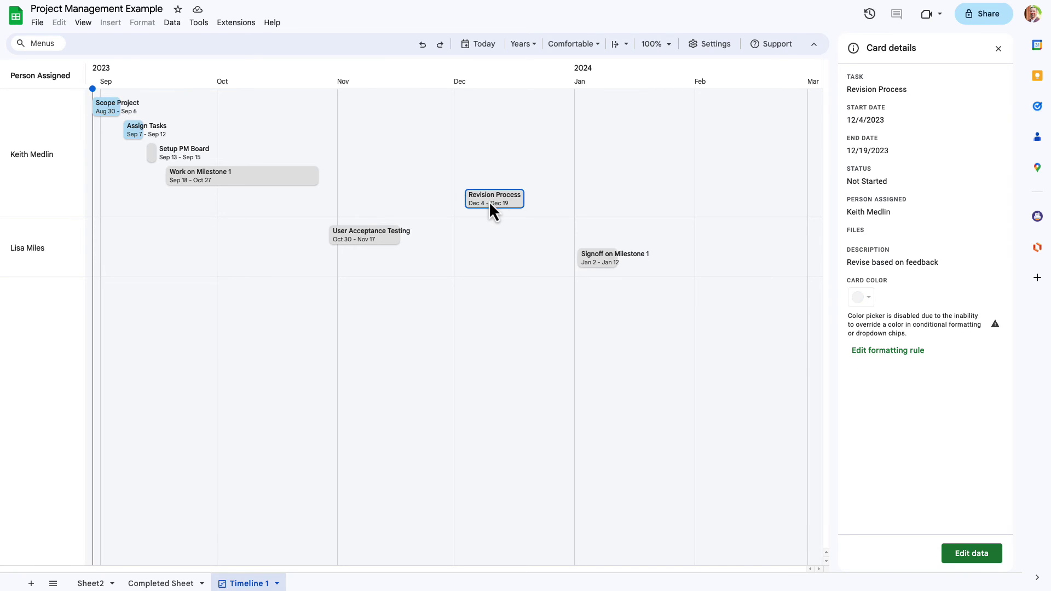
{"action": "left_click", "coordinate": [598, 267]}
- Show User Acceptance Testing's card details and jump to its source row 6
{"action": "left_click", "coordinate": [354, 238]}
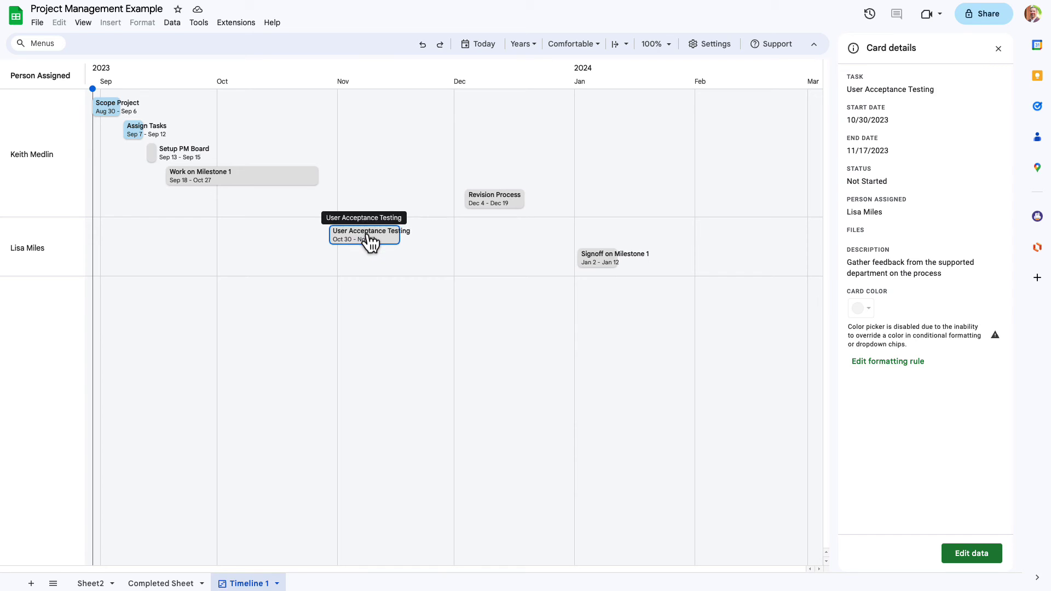
{"action": "left_click", "coordinate": [980, 555]}
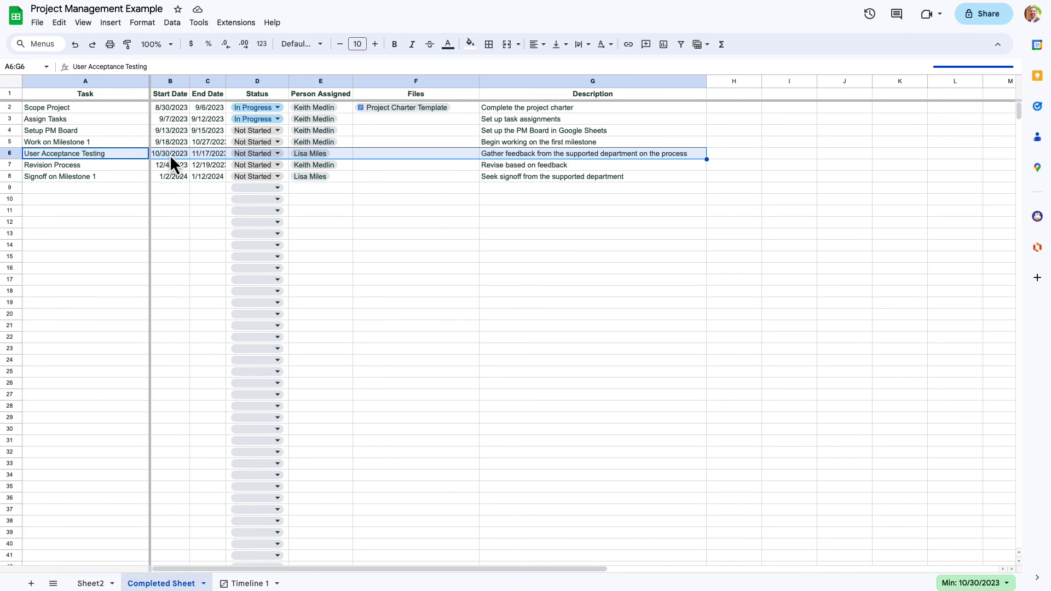
- Change User Acceptance Testing's End Date in C6 to 11/6/2023, then return to Timeline 1
{"action": "left_click", "coordinate": [207, 156]}
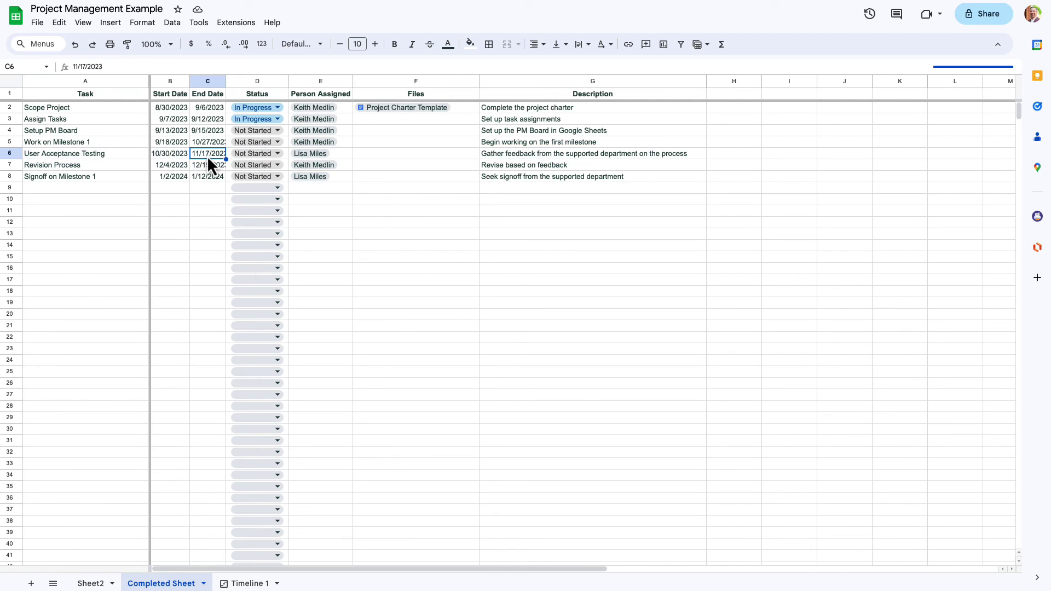
{"action": "double_click", "coordinate": [207, 155]}
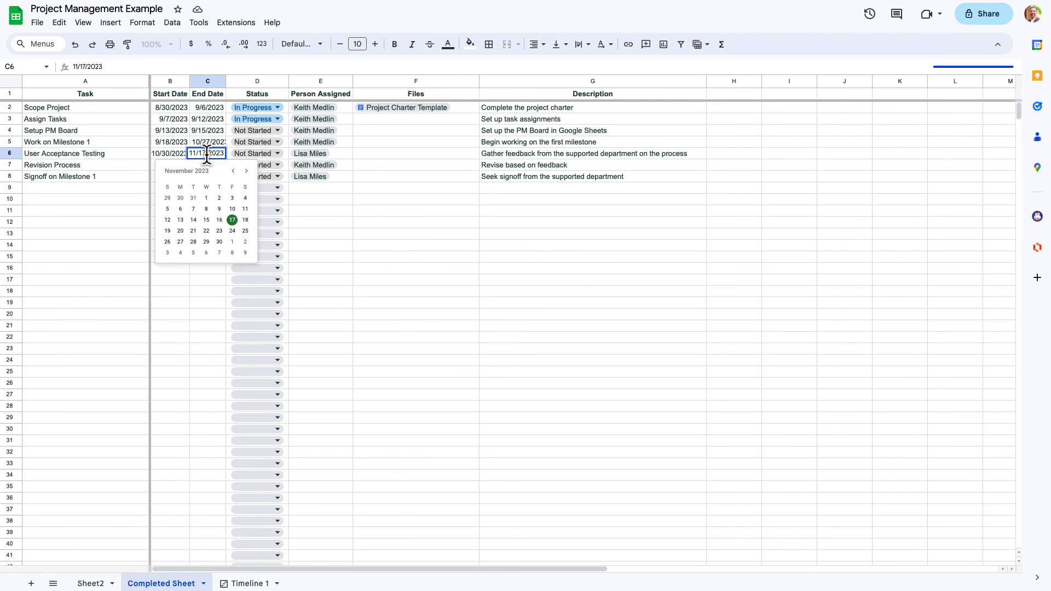
{"action": "left_click", "coordinate": [183, 212]}
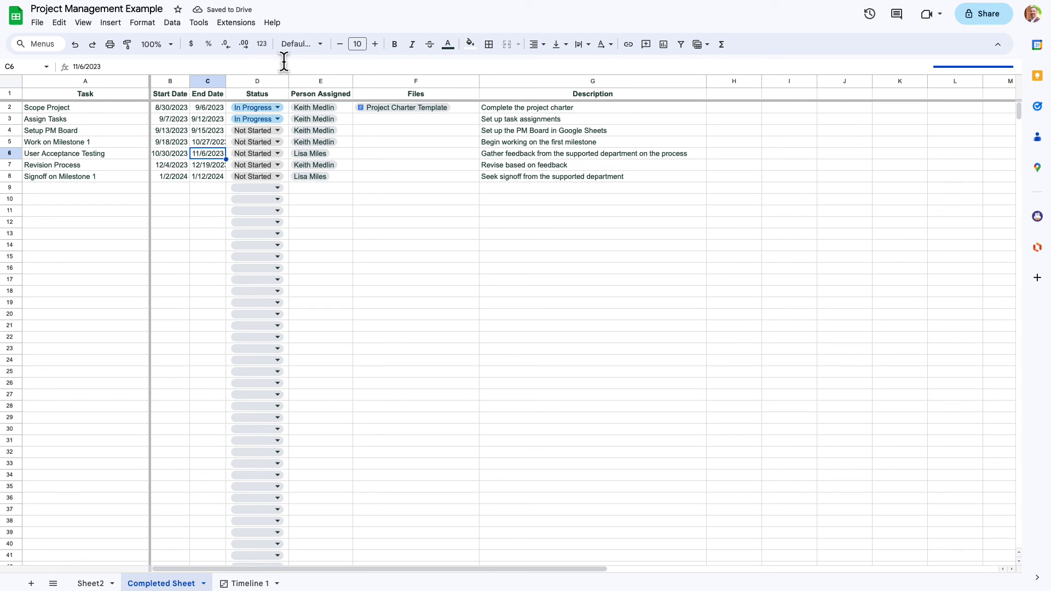
{"action": "left_click", "coordinate": [255, 585]}
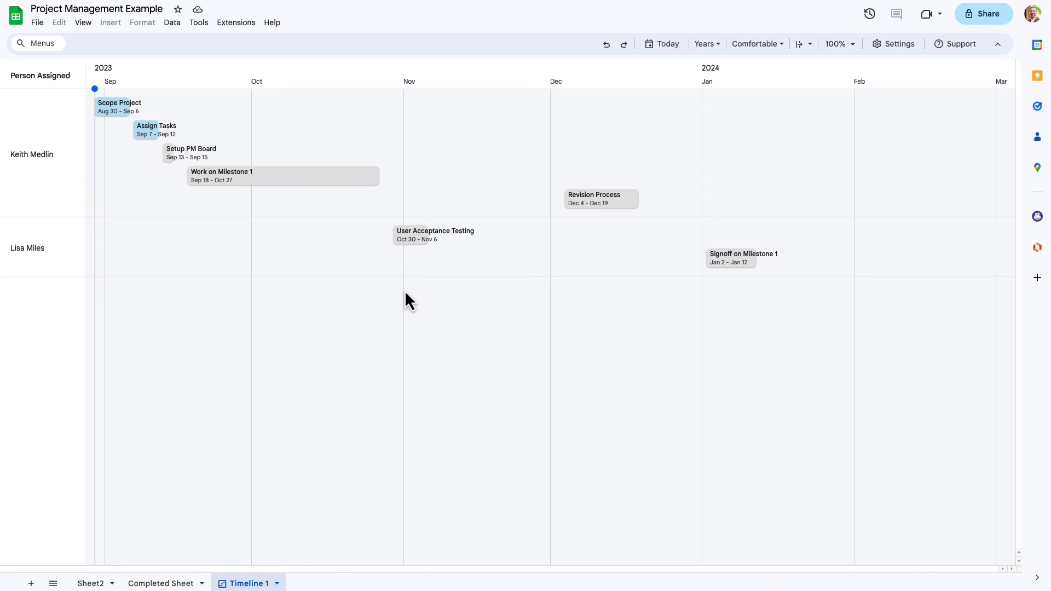
- Show User Acceptance Testing's card, try the Days and Quarters scales, then return to Years
{"action": "left_click", "coordinate": [415, 251]}
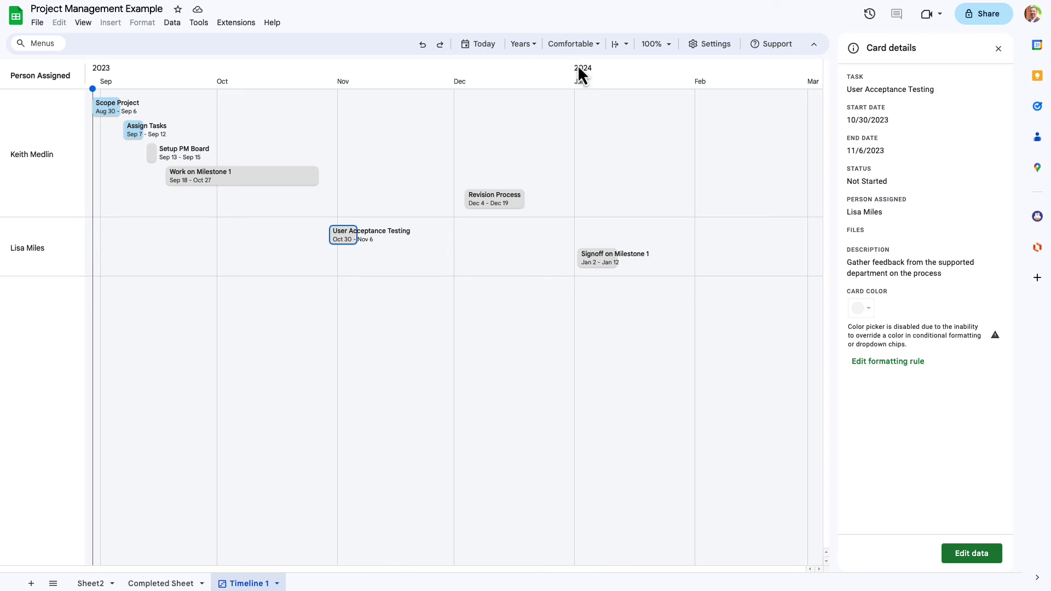
{"action": "left_click", "coordinate": [528, 51]}
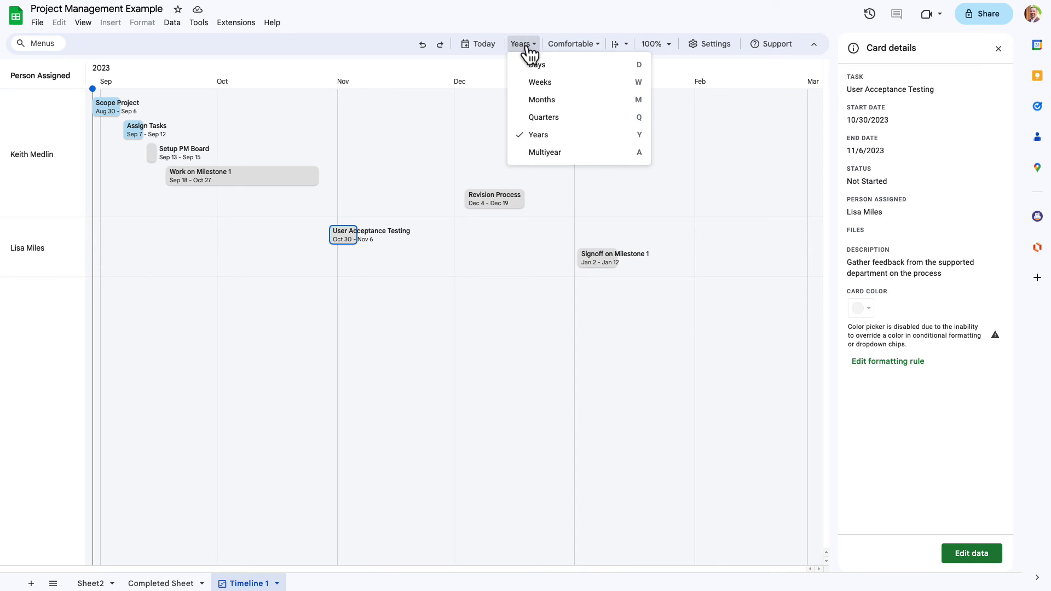
{"action": "left_click", "coordinate": [533, 64]}
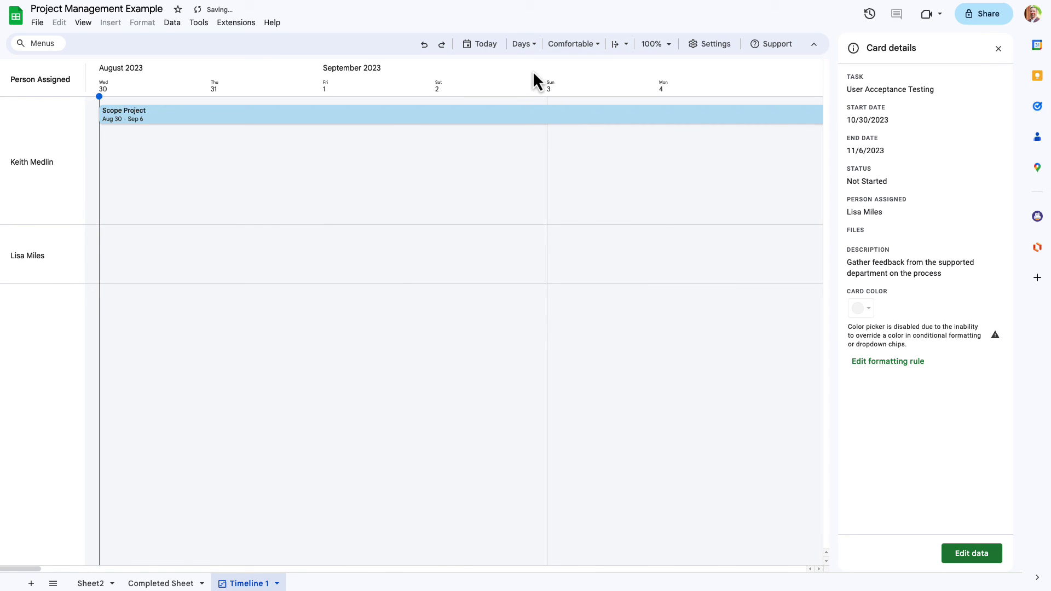
{"action": "left_click", "coordinate": [534, 46]}
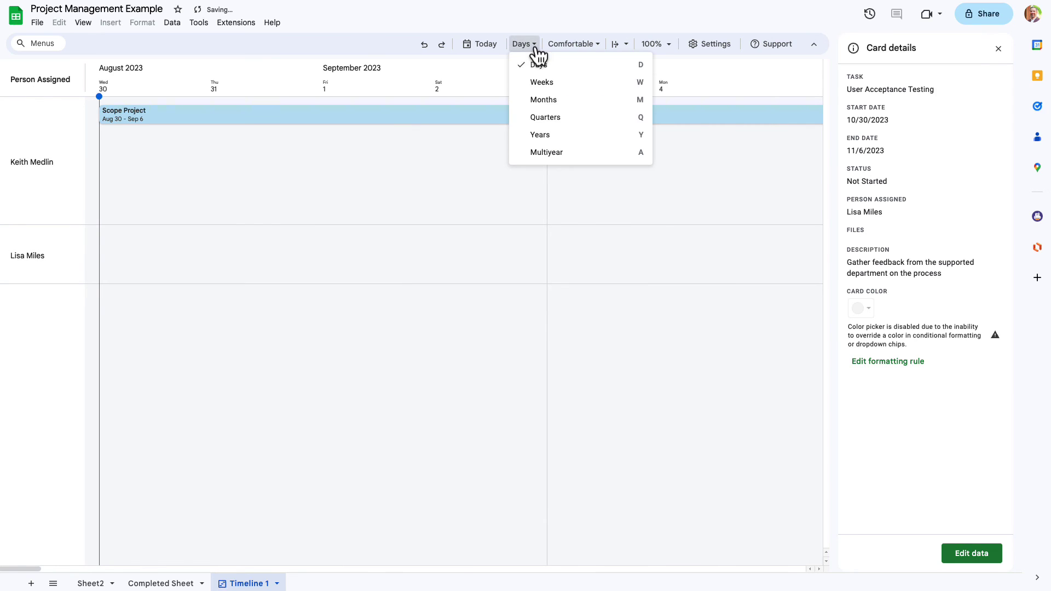
{"action": "left_click", "coordinate": [549, 119]}
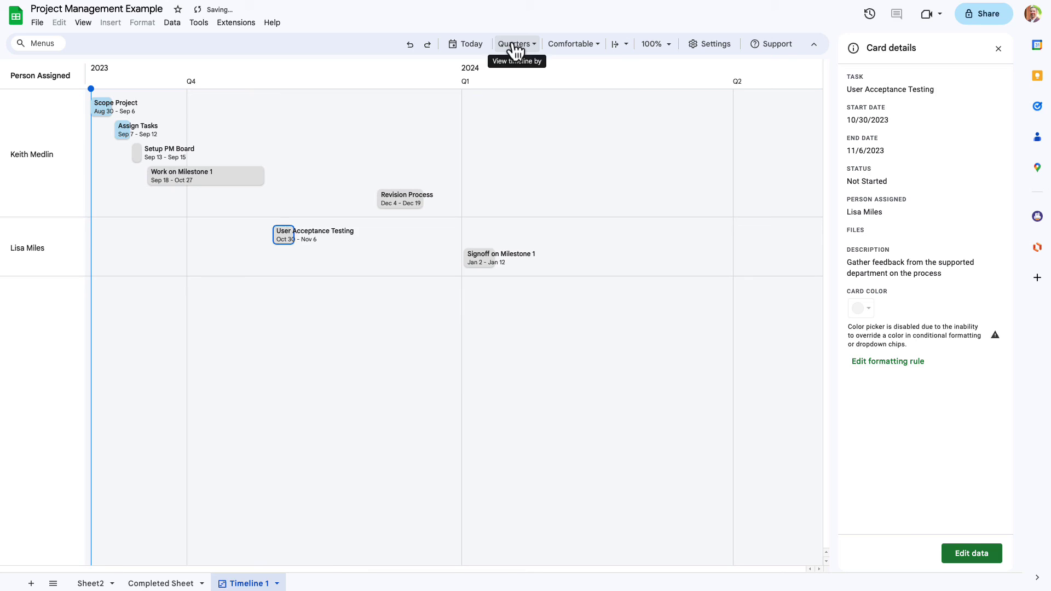
{"action": "left_click", "coordinate": [515, 45]}
{"action": "left_click", "coordinate": [534, 135]}
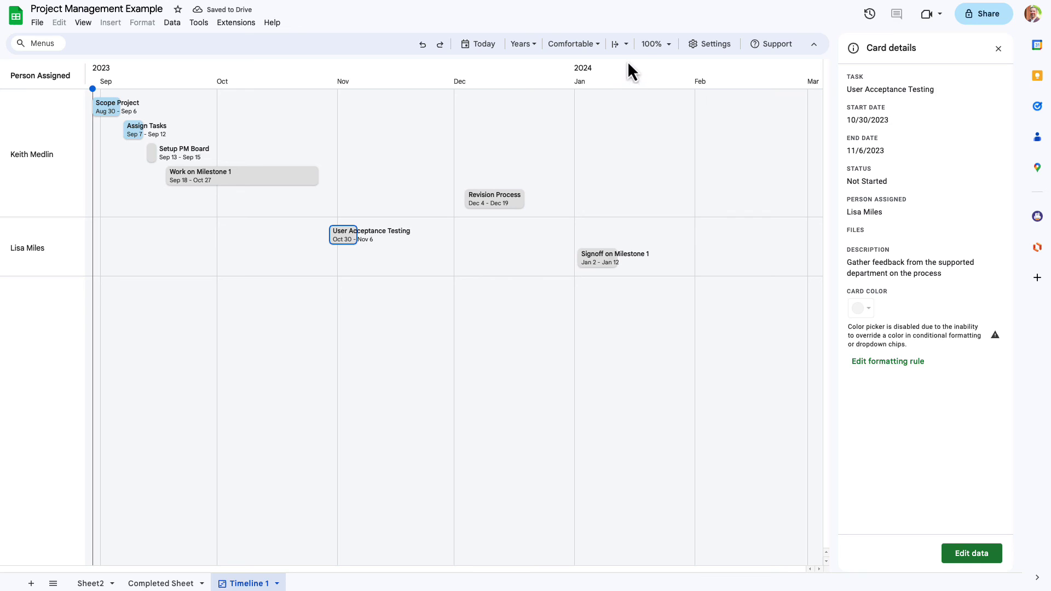
- Zoom the timeline to 150%, then settle on 125%
{"action": "left_click", "coordinate": [624, 44]}
{"action": "left_click", "coordinate": [658, 44]}
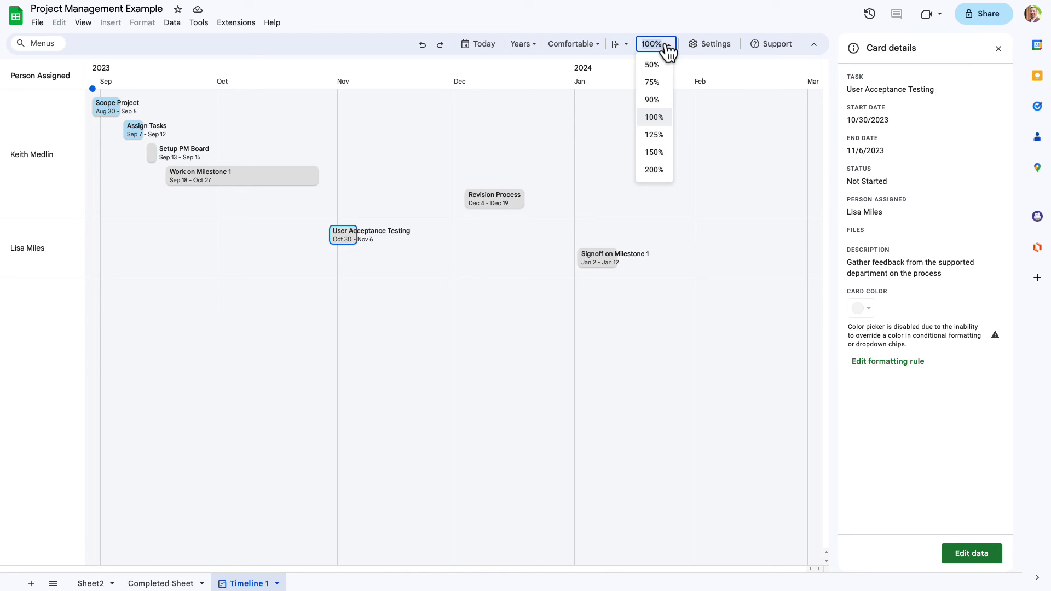
{"action": "left_click", "coordinate": [656, 153]}
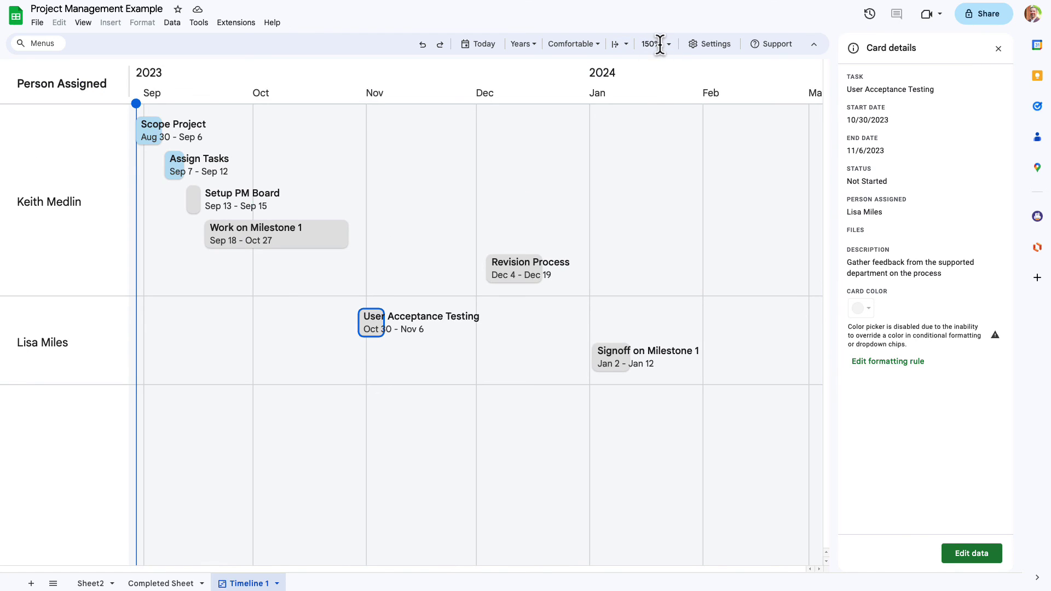
{"action": "left_click", "coordinate": [675, 48]}
{"action": "left_click", "coordinate": [657, 135]}
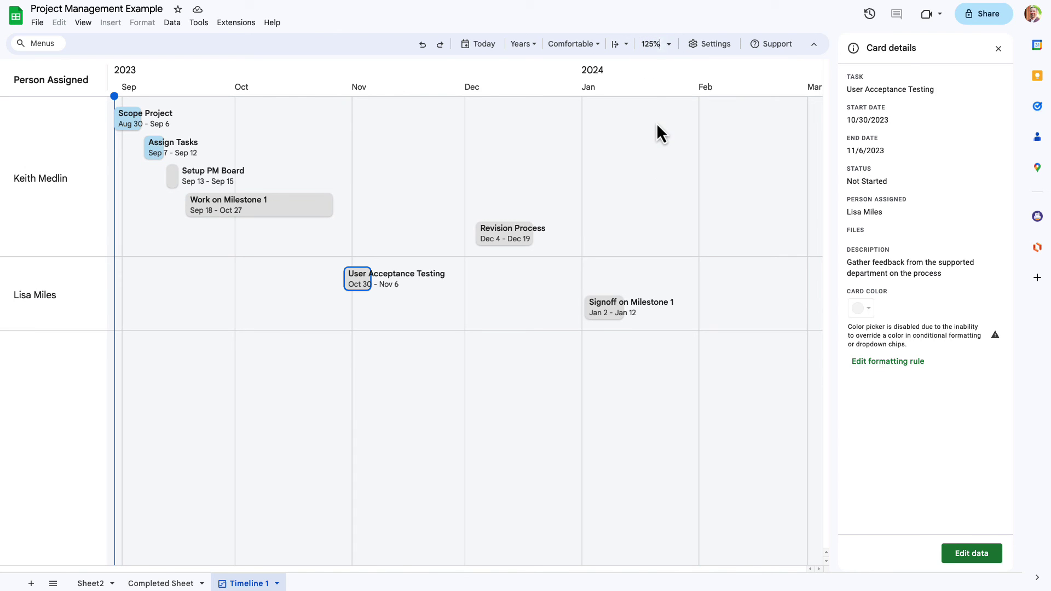
- Toggle the timeline Settings panel open and closed several times
{"action": "left_click", "coordinate": [717, 46]}
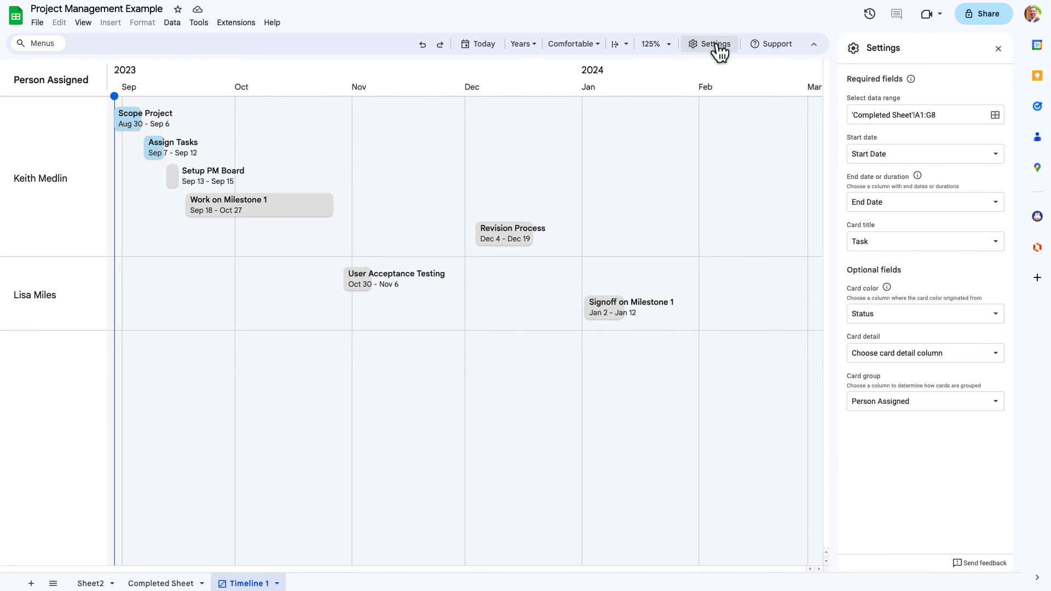
{"action": "left_click", "coordinate": [718, 46]}
{"action": "left_click", "coordinate": [718, 46]}
{"action": "left_click", "coordinate": [718, 46]}
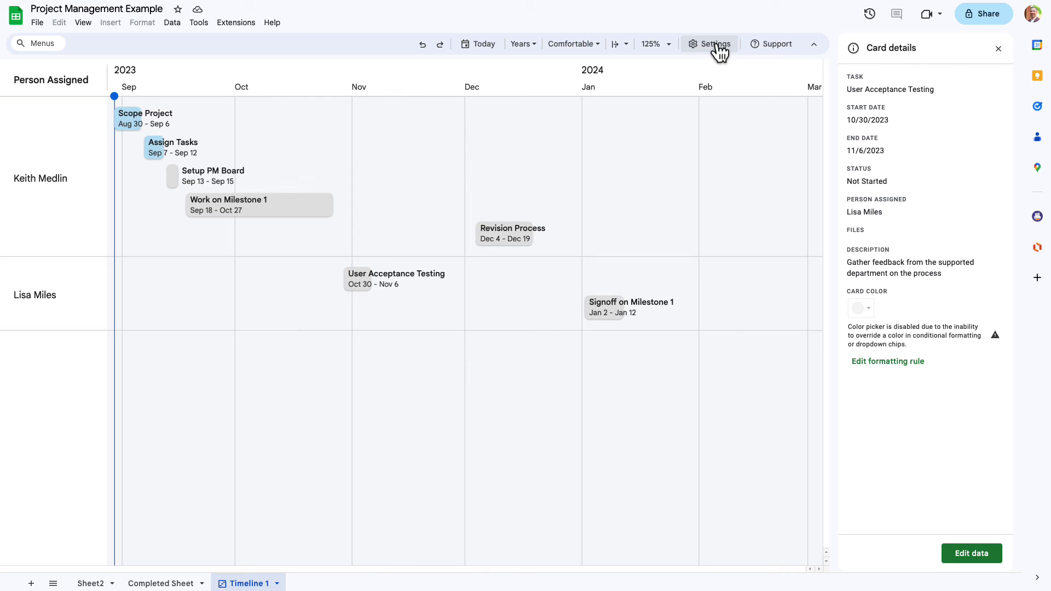
{"action": "left_click", "coordinate": [717, 46]}
{"action": "left_click", "coordinate": [717, 46]}
{"action": "left_click", "coordinate": [718, 46]}
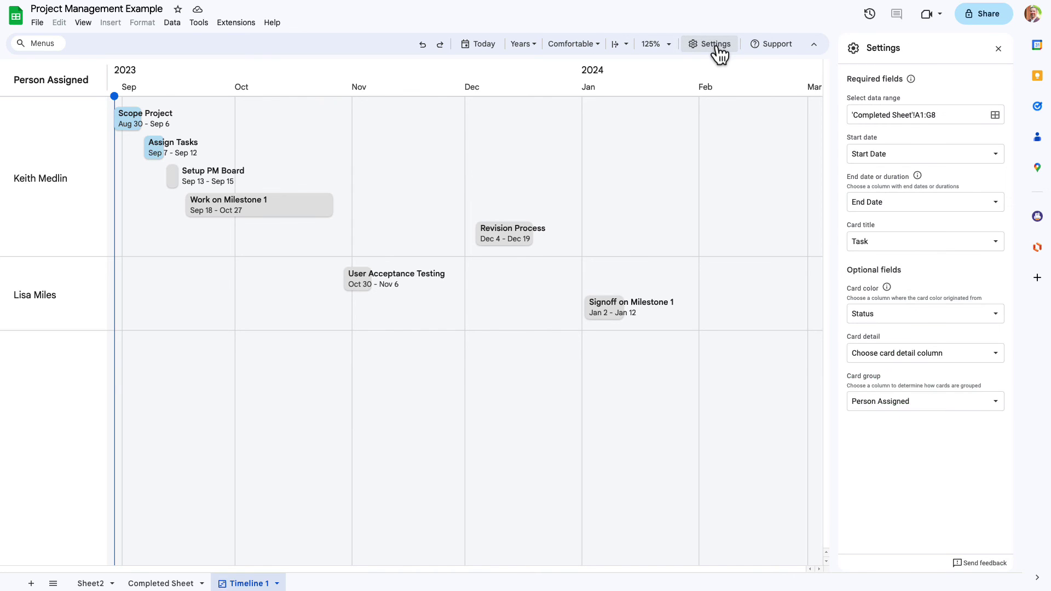
{"action": "left_click", "coordinate": [717, 46]}
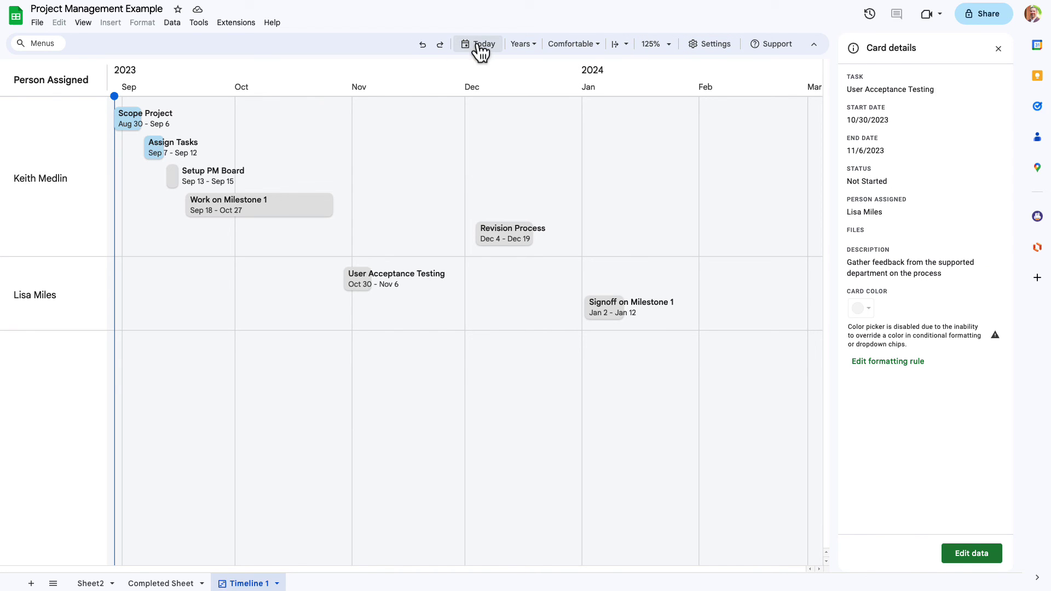
- Jump the timeline to today and show the Scope Project card details
{"action": "left_click", "coordinate": [493, 251]}
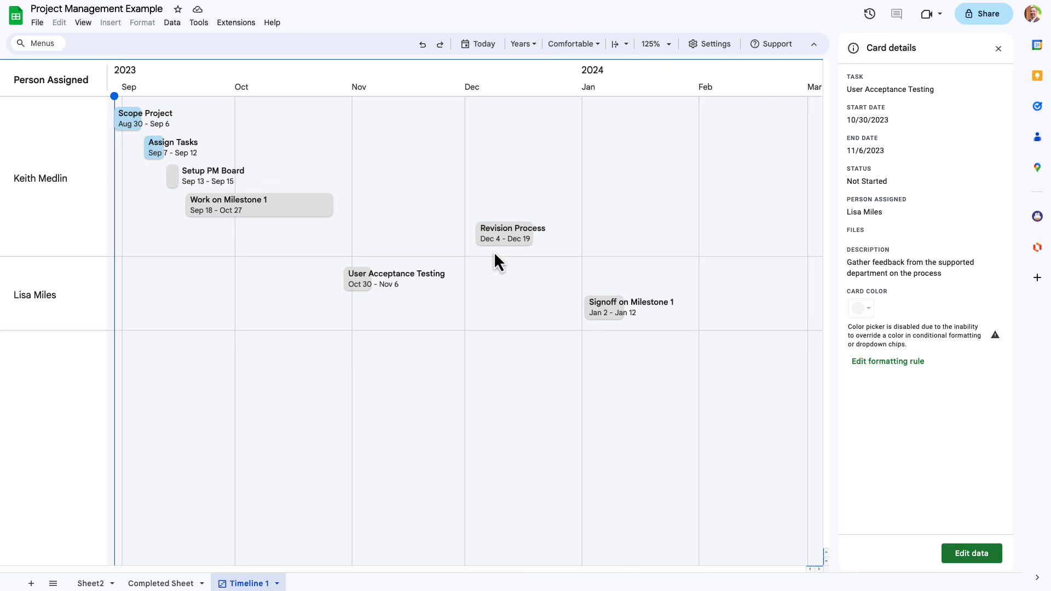
{"action": "left_click", "coordinate": [487, 45]}
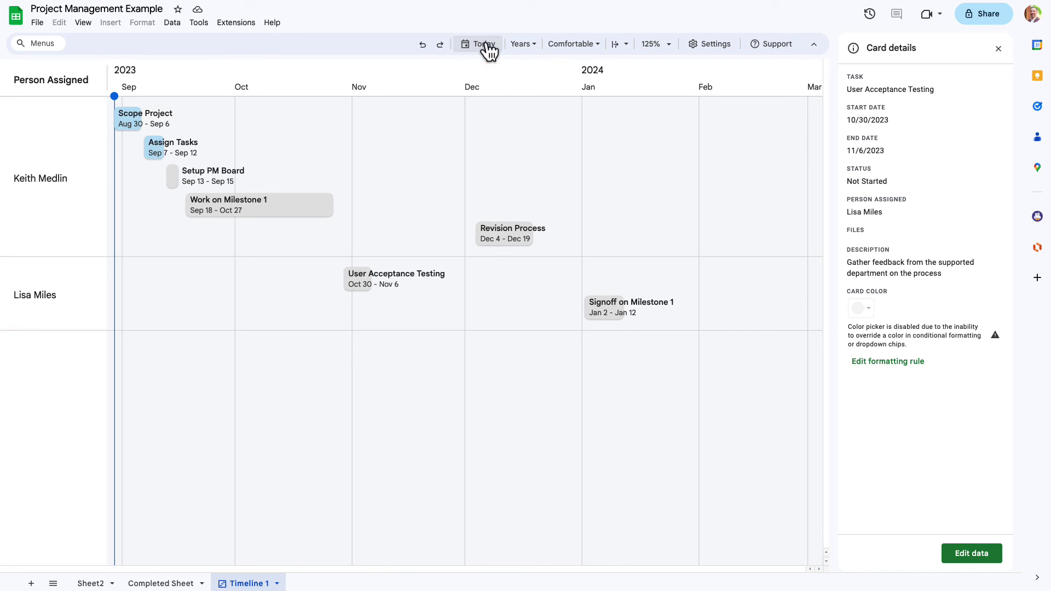
{"action": "left_click", "coordinate": [125, 123]}
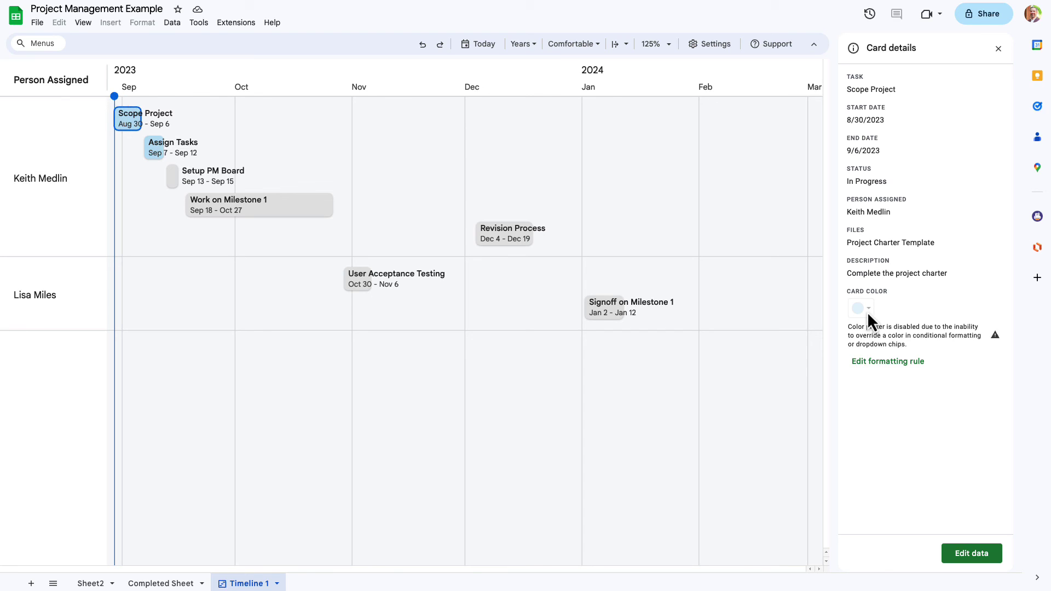
- Open Scope Project's source row, select the Setup PM Board and Scope Project cells, then return to Timeline 1
{"action": "left_click", "coordinate": [967, 553]}
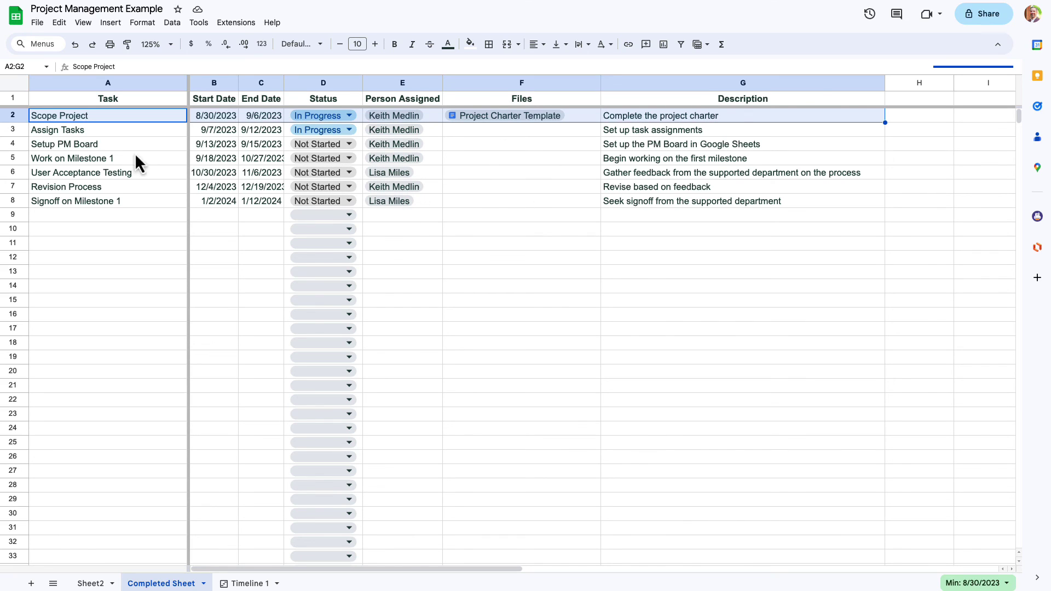
{"action": "left_click", "coordinate": [109, 140]}
{"action": "left_click", "coordinate": [81, 117]}
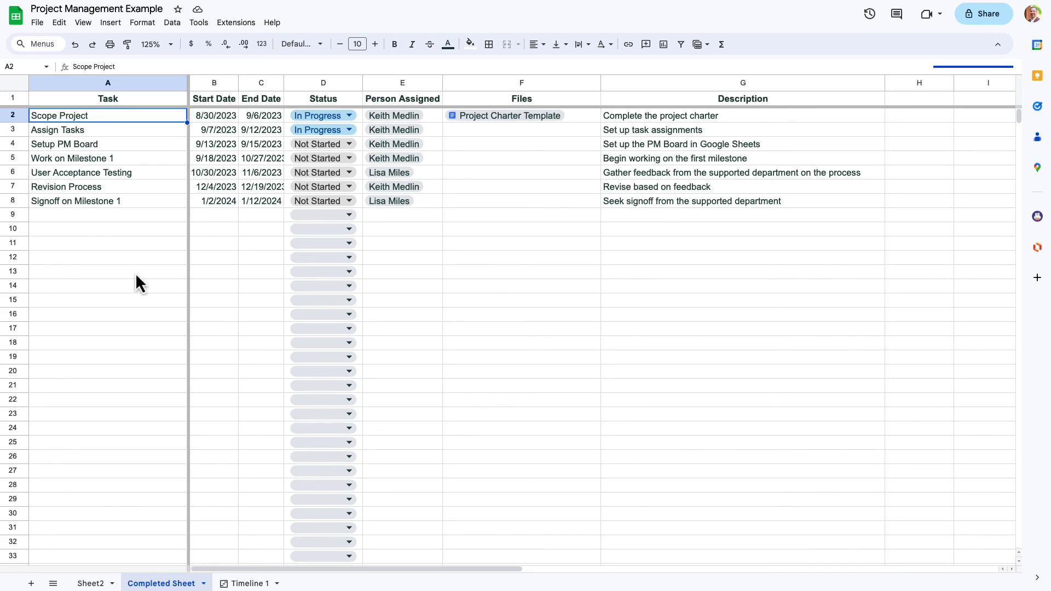
{"action": "left_click", "coordinate": [245, 585]}
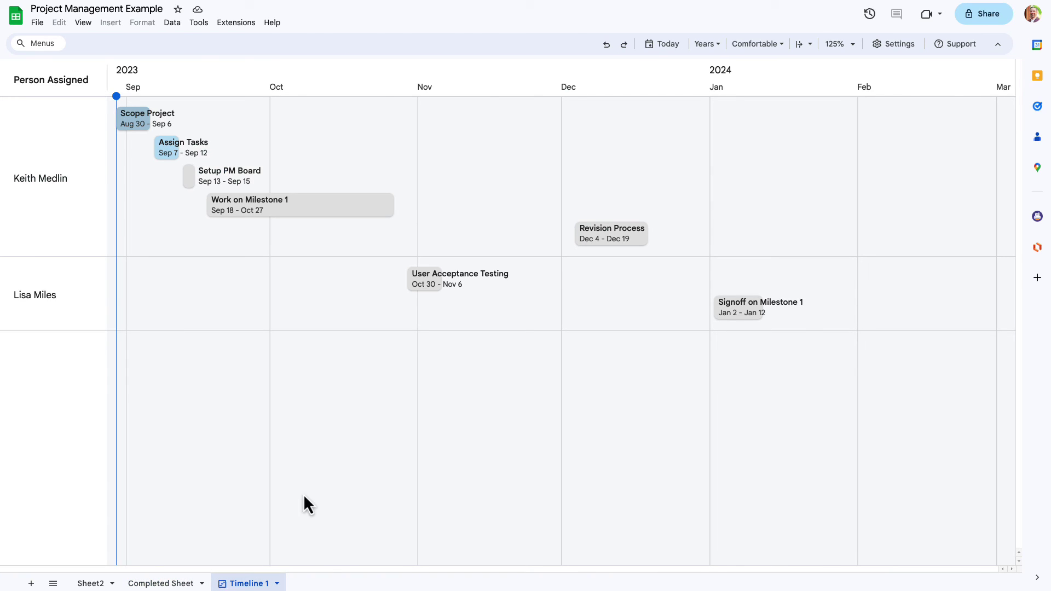